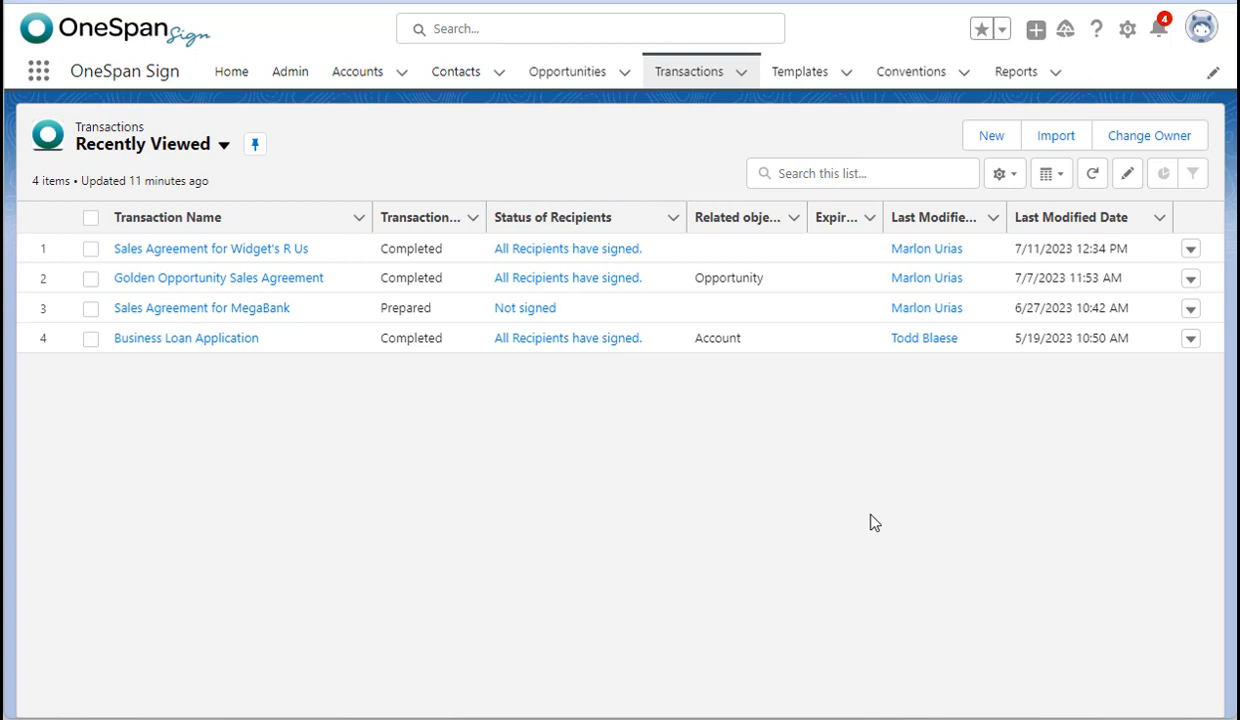
Step: Start a new transaction and browse the available templates before setting its creation type to Ad Hoc Creation
left_click(990, 146)
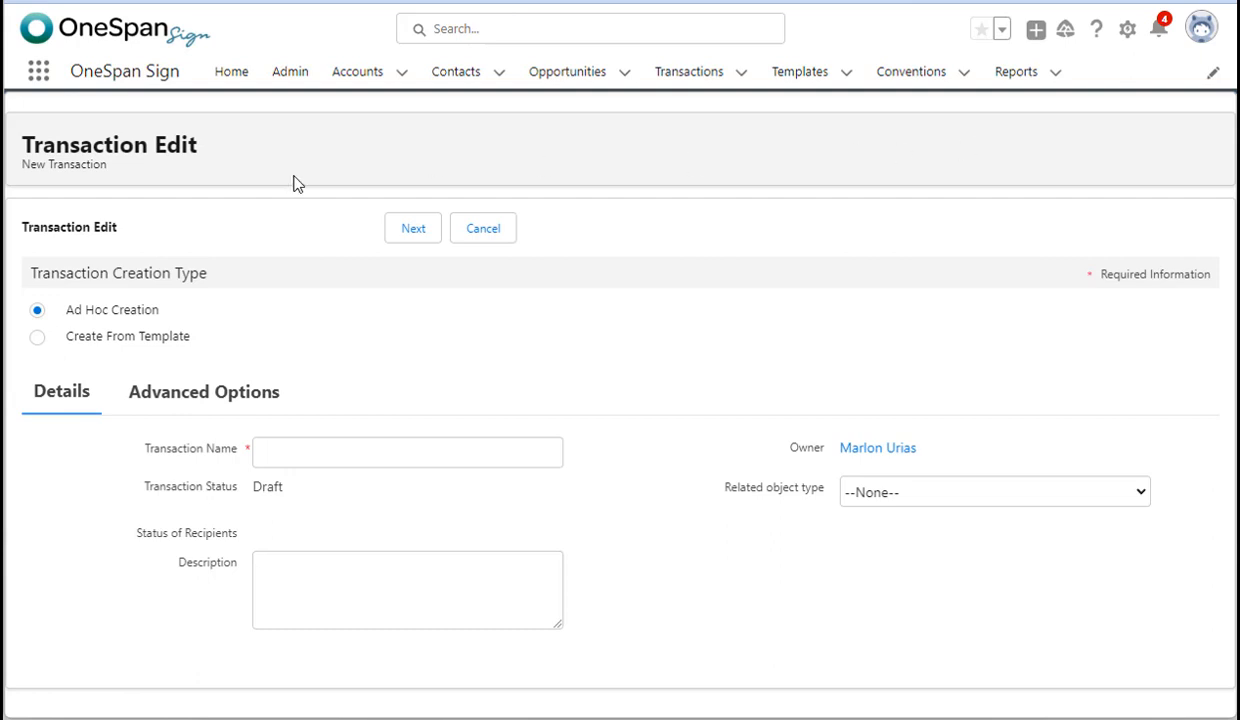
left_click(38, 338)
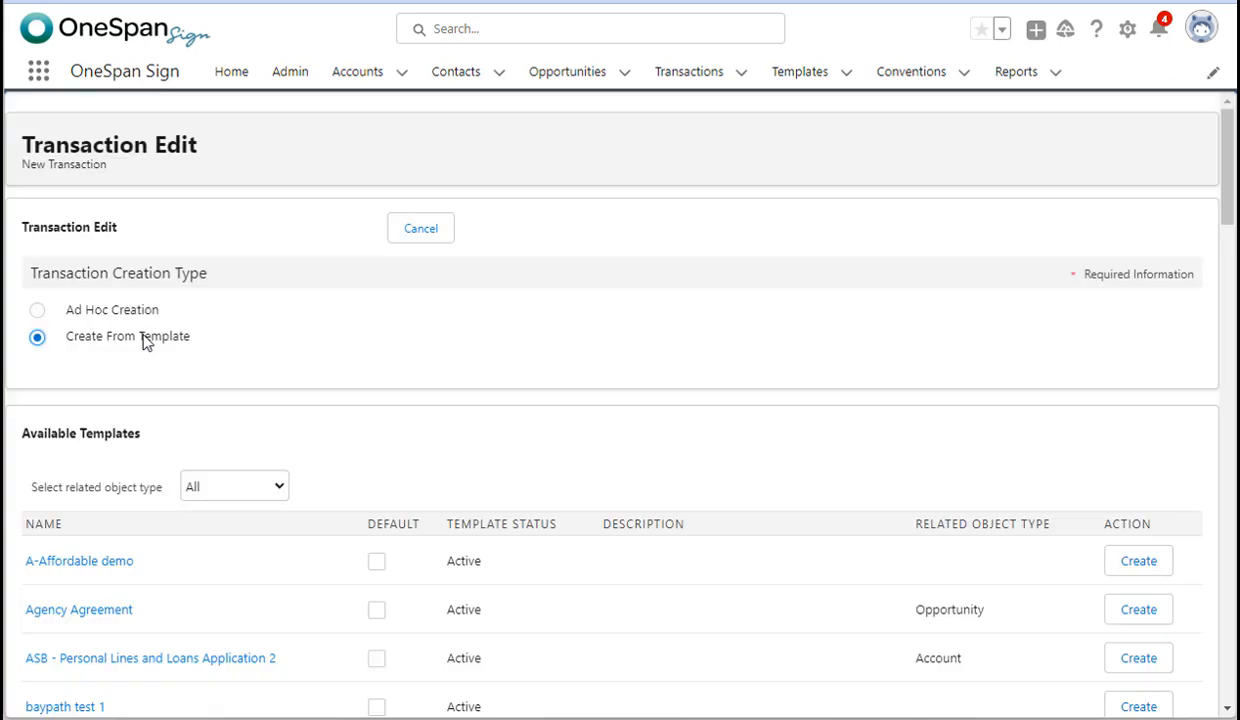
scroll(213, 366, "down", 3)
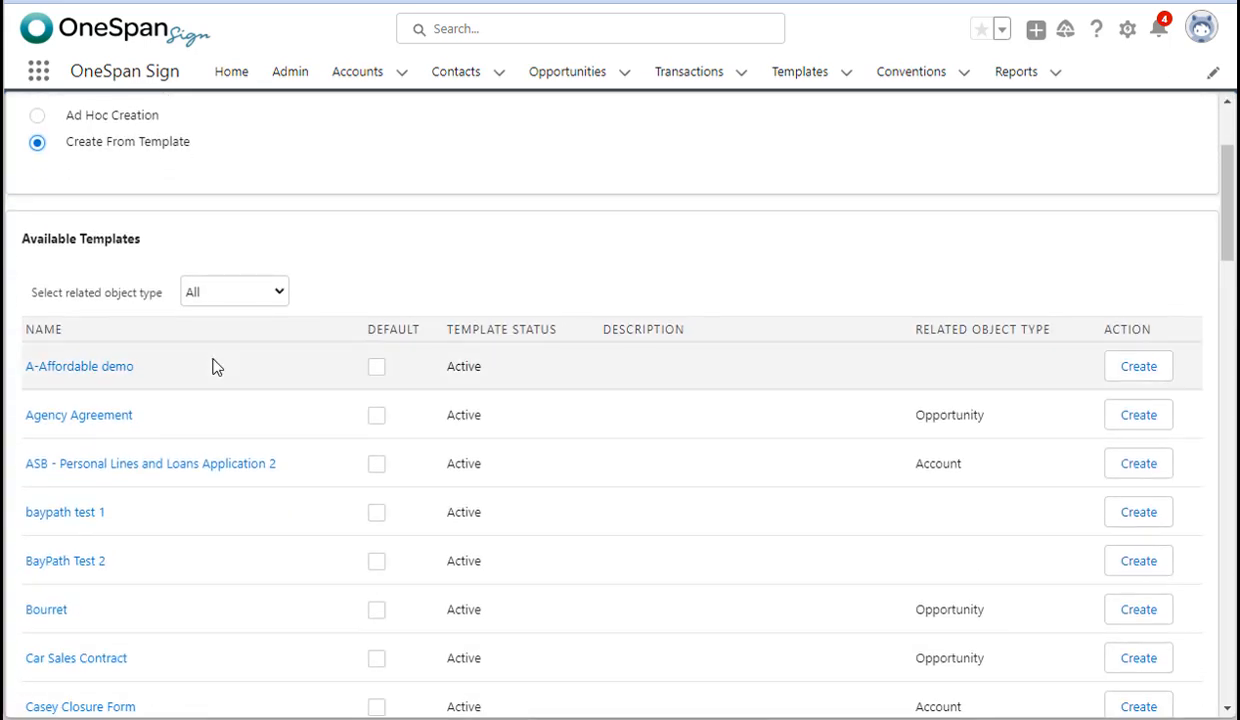
scroll(213, 366, "down", 1)
scroll(213, 368, "up", 4)
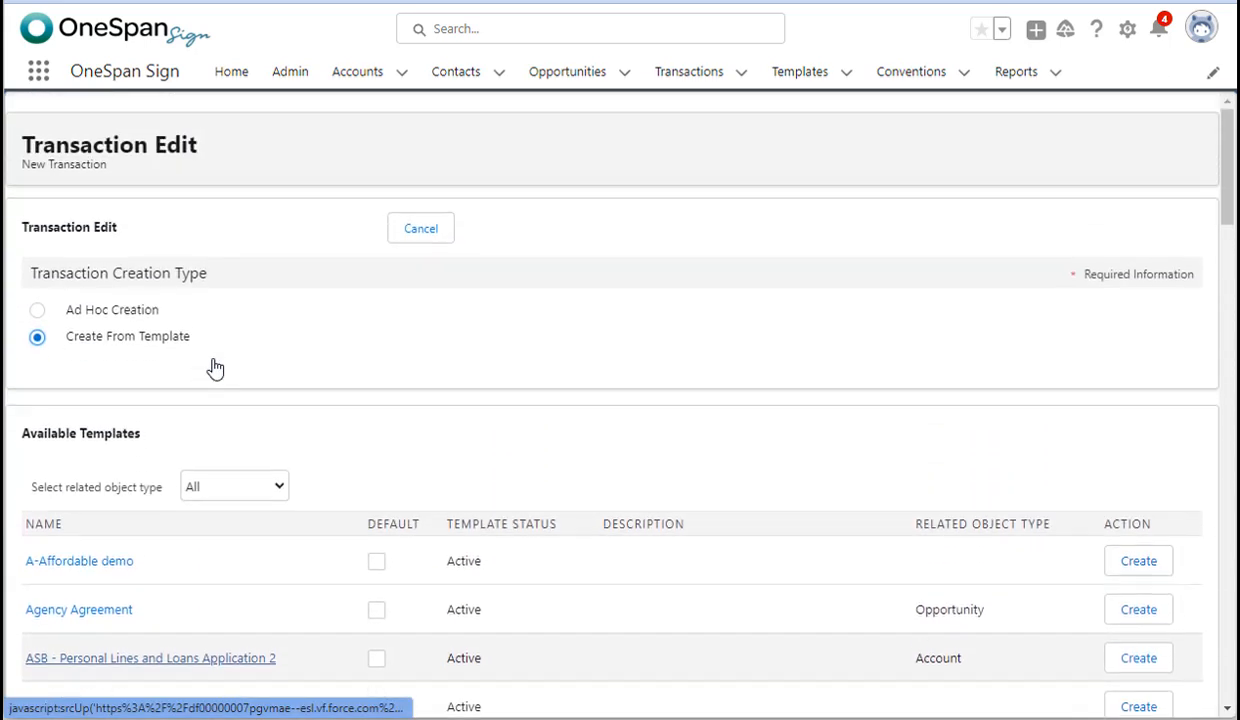
left_click(37, 311)
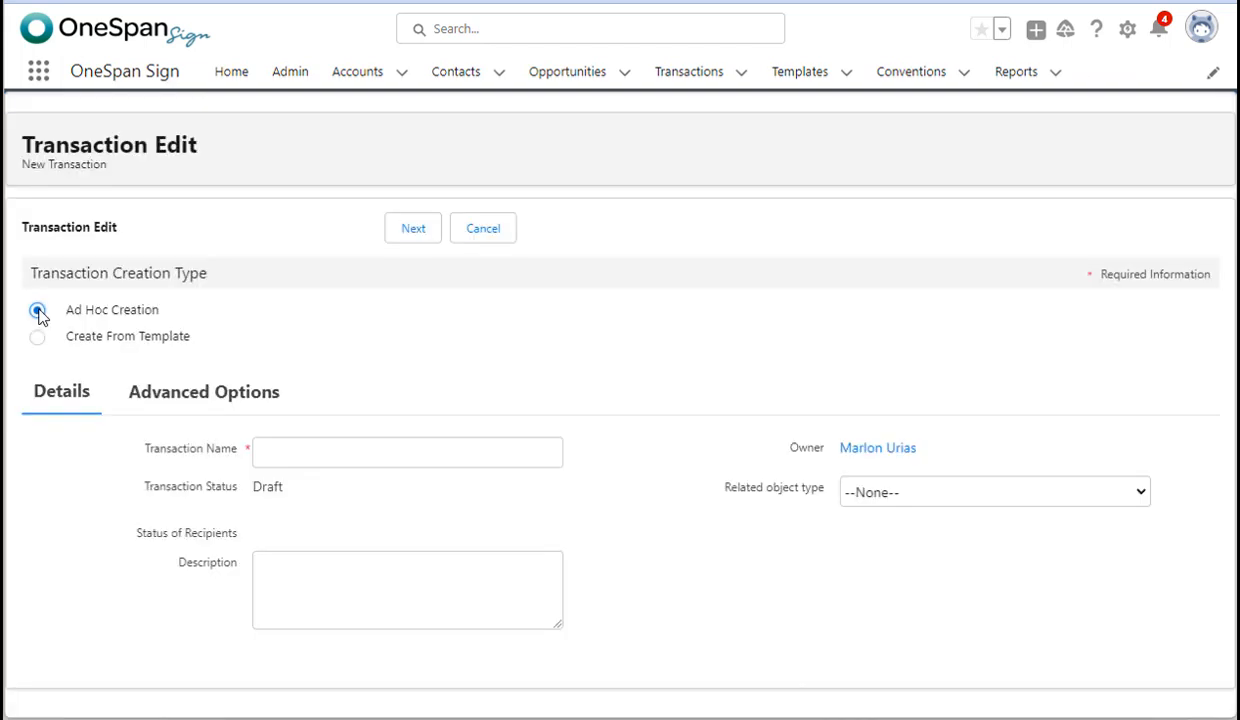
Step: Name the transaction Sales Agreement for AcmeCloud without a related object type and continue to its full edit page
left_click(1141, 496)
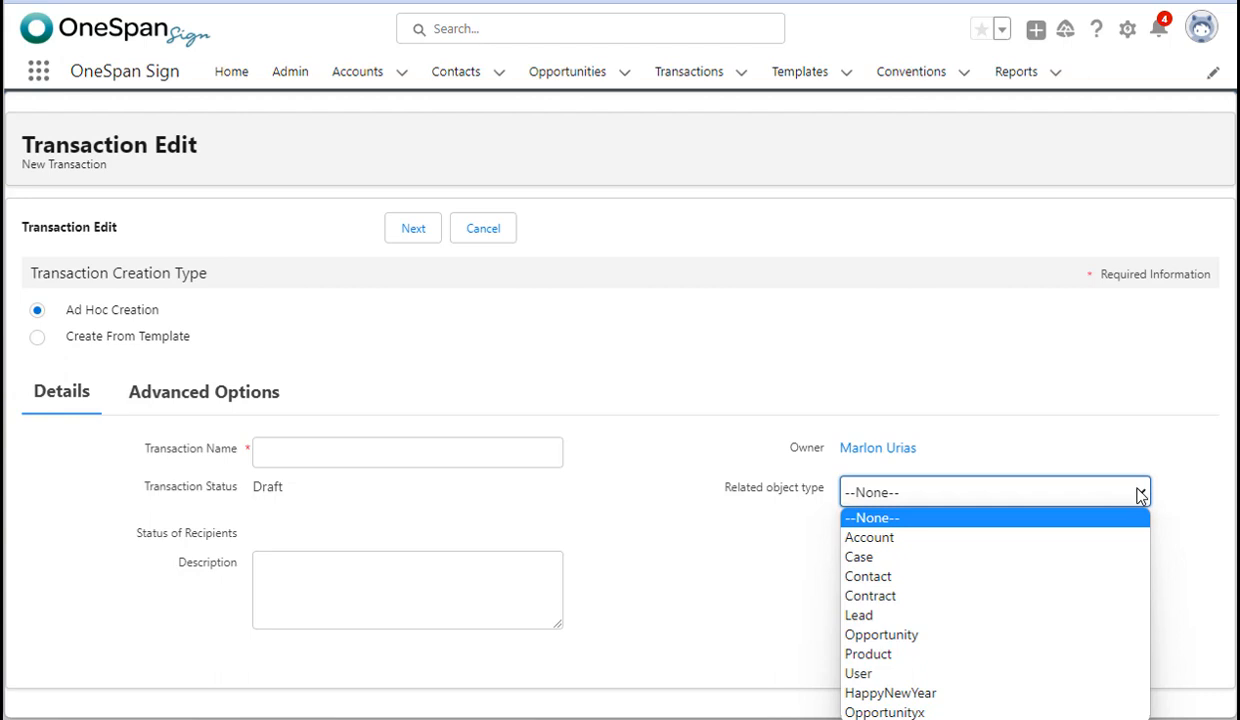
left_click(1141, 495)
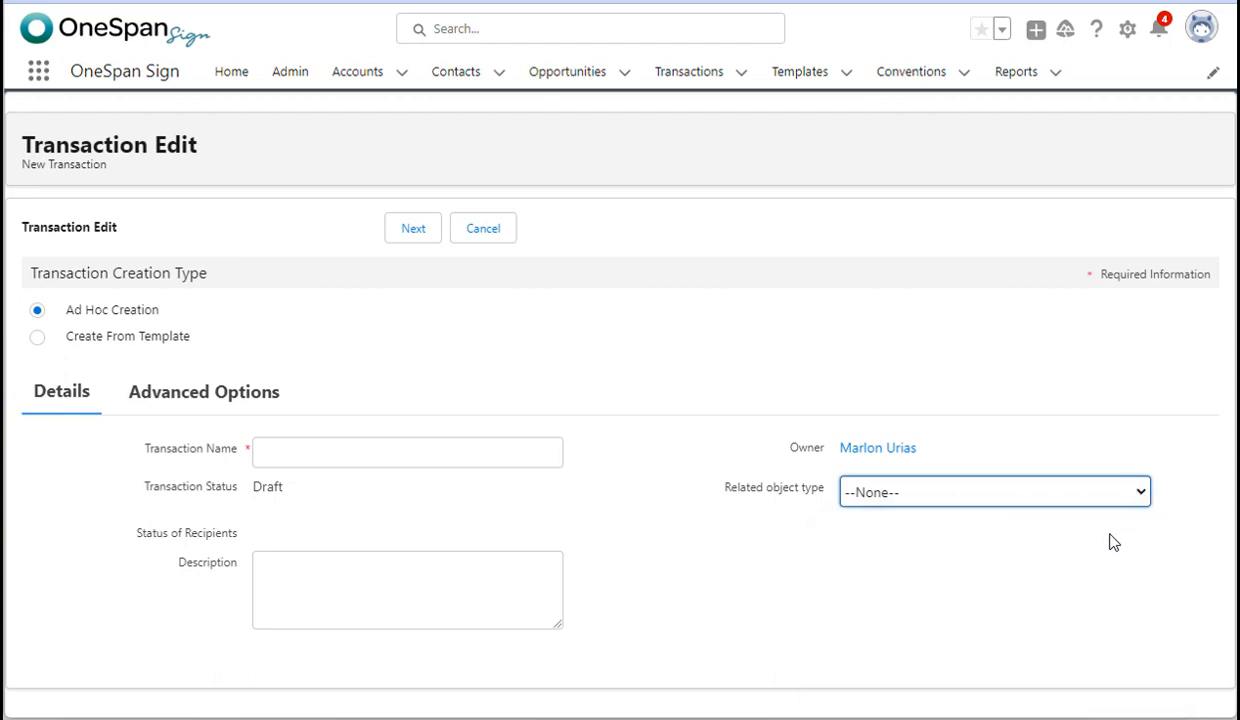
left_click(313, 451)
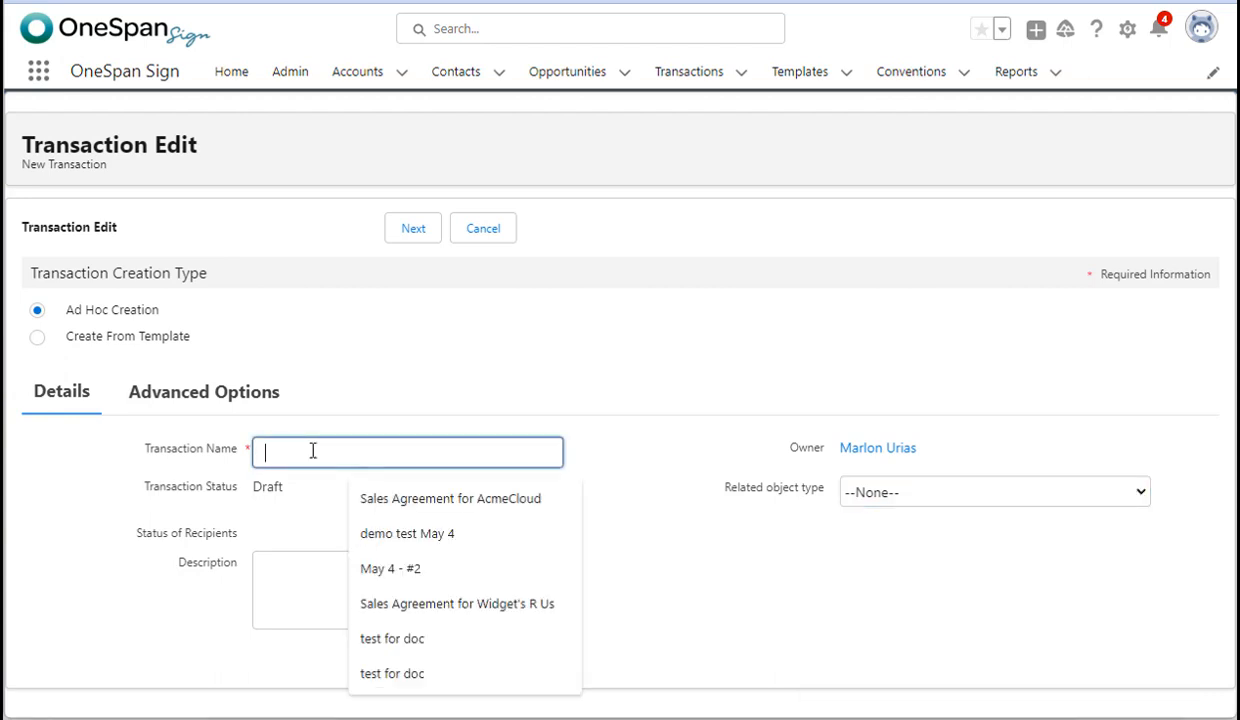
type("Sales")
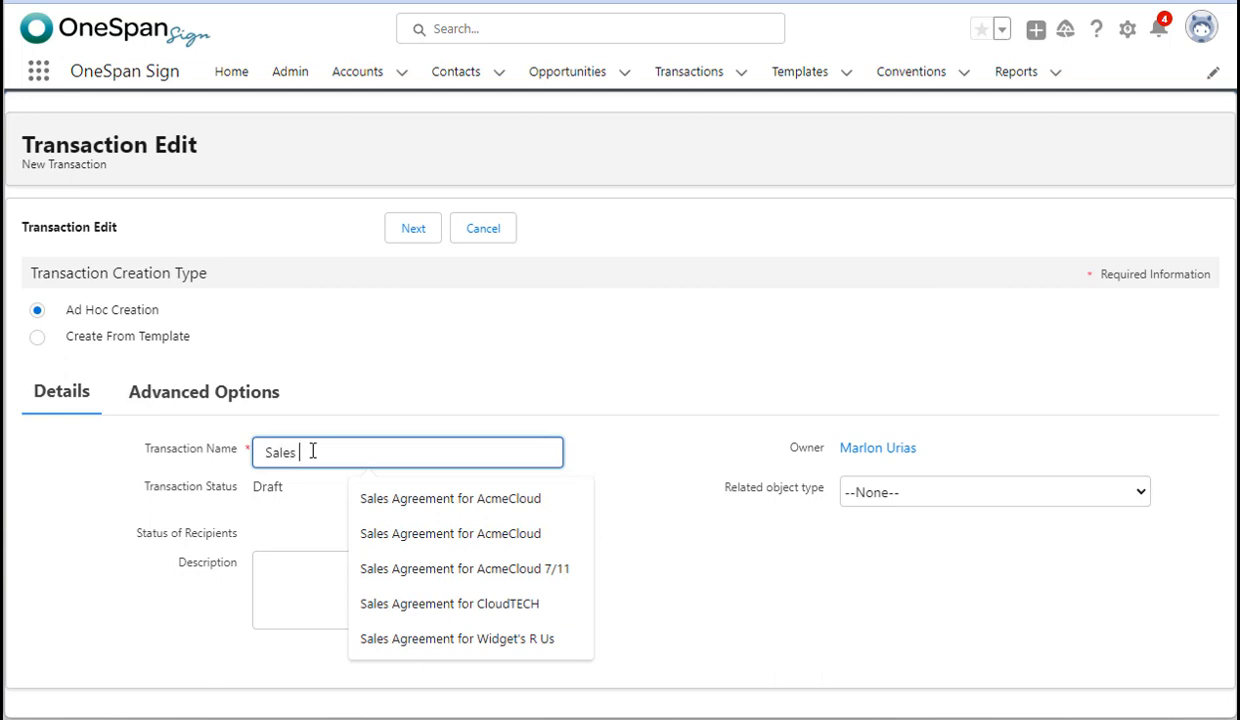
key("Down")
key("Return")
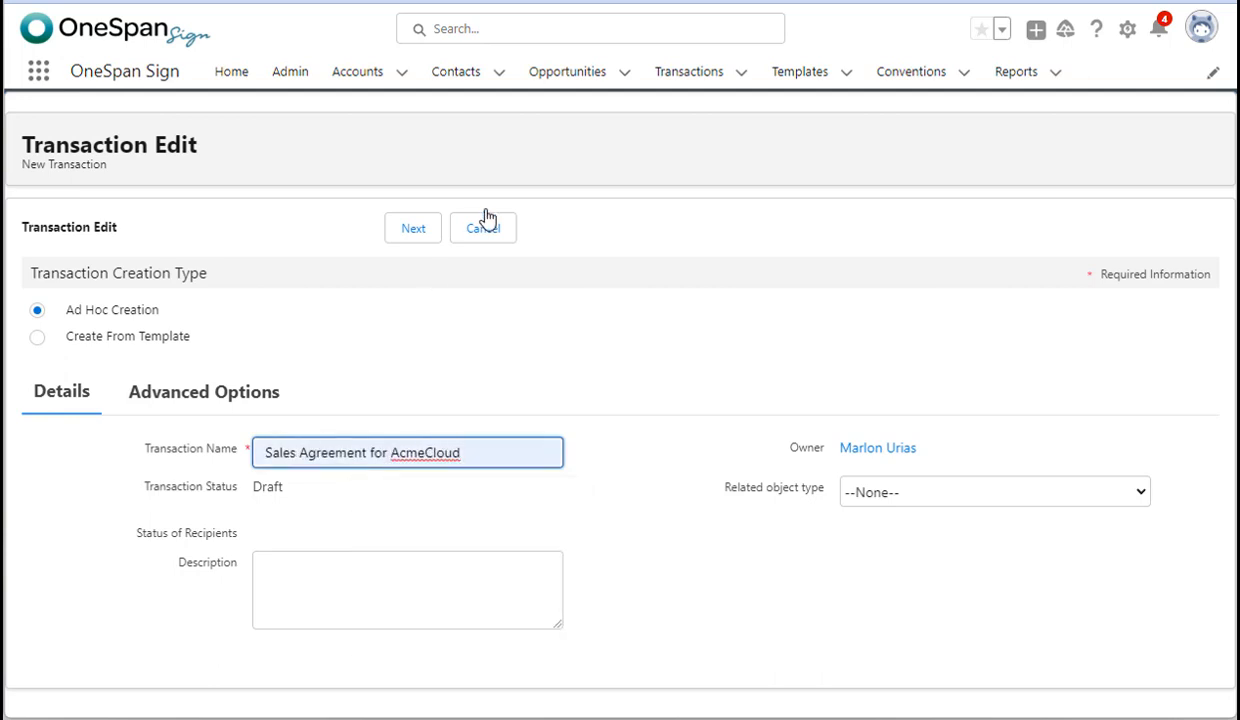
left_click(413, 232)
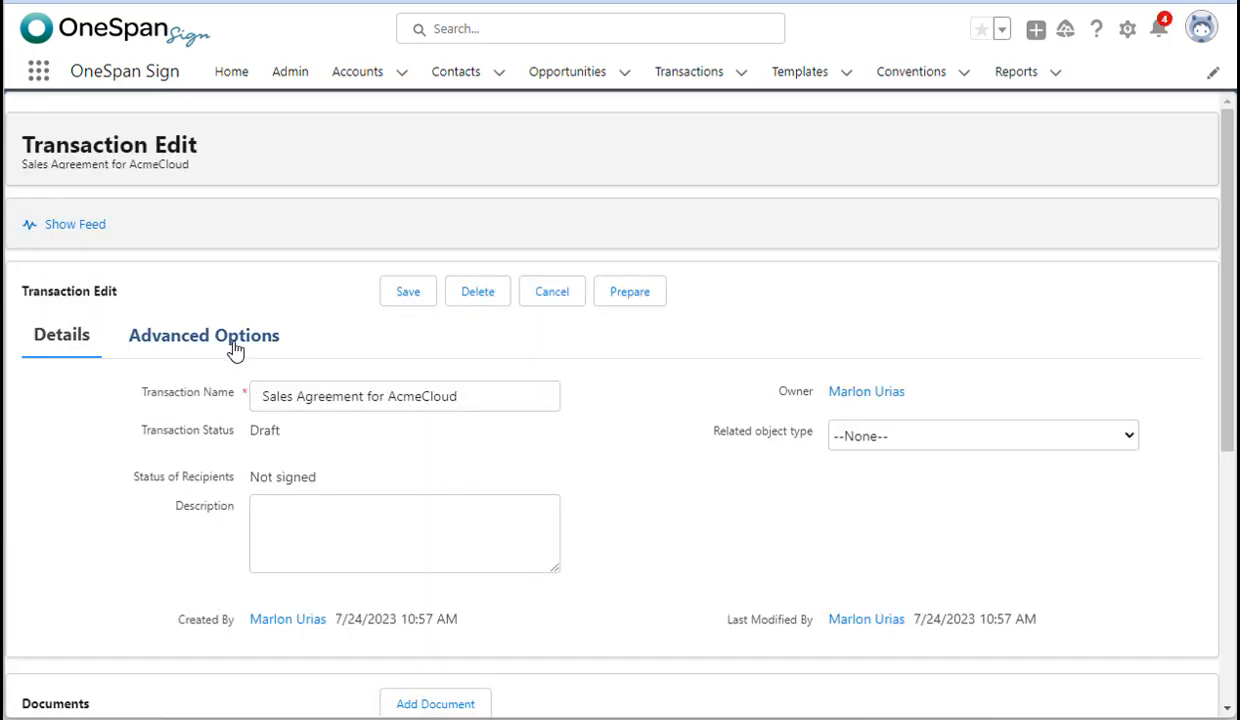
Step: Set the e-Sign Convention to SalesAgreement in the transaction's advanced options
left_click(235, 347)
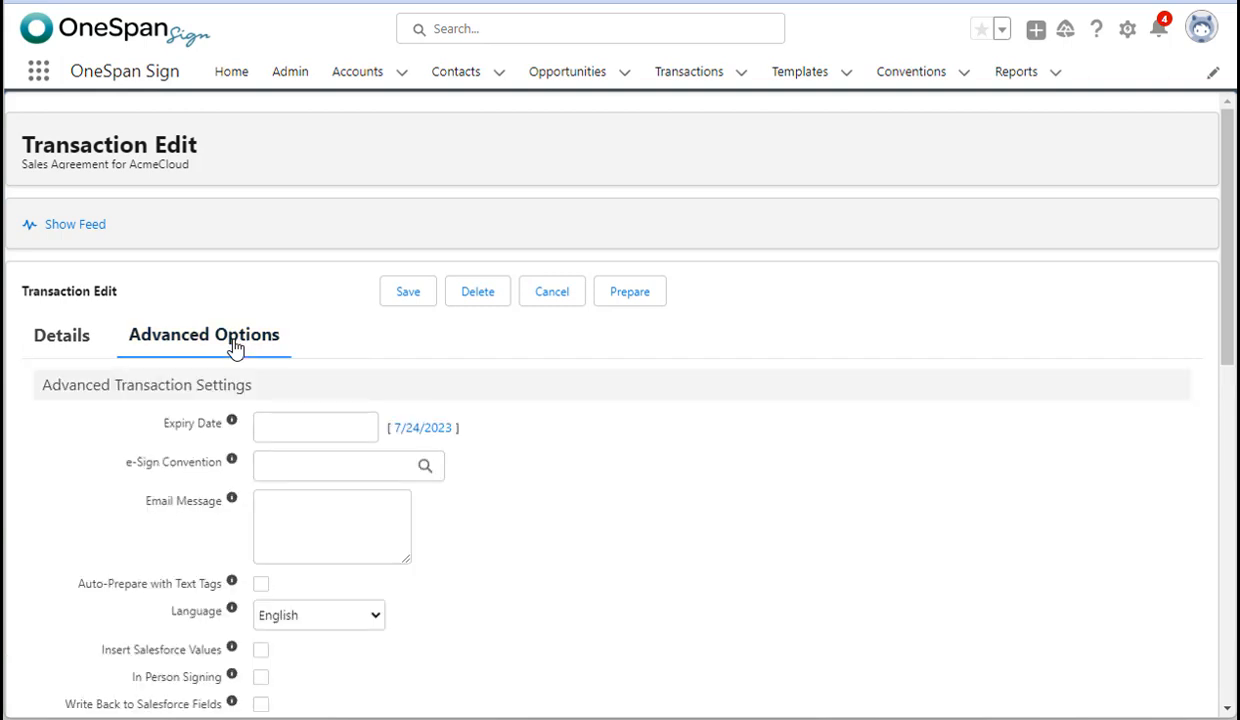
left_click(297, 465)
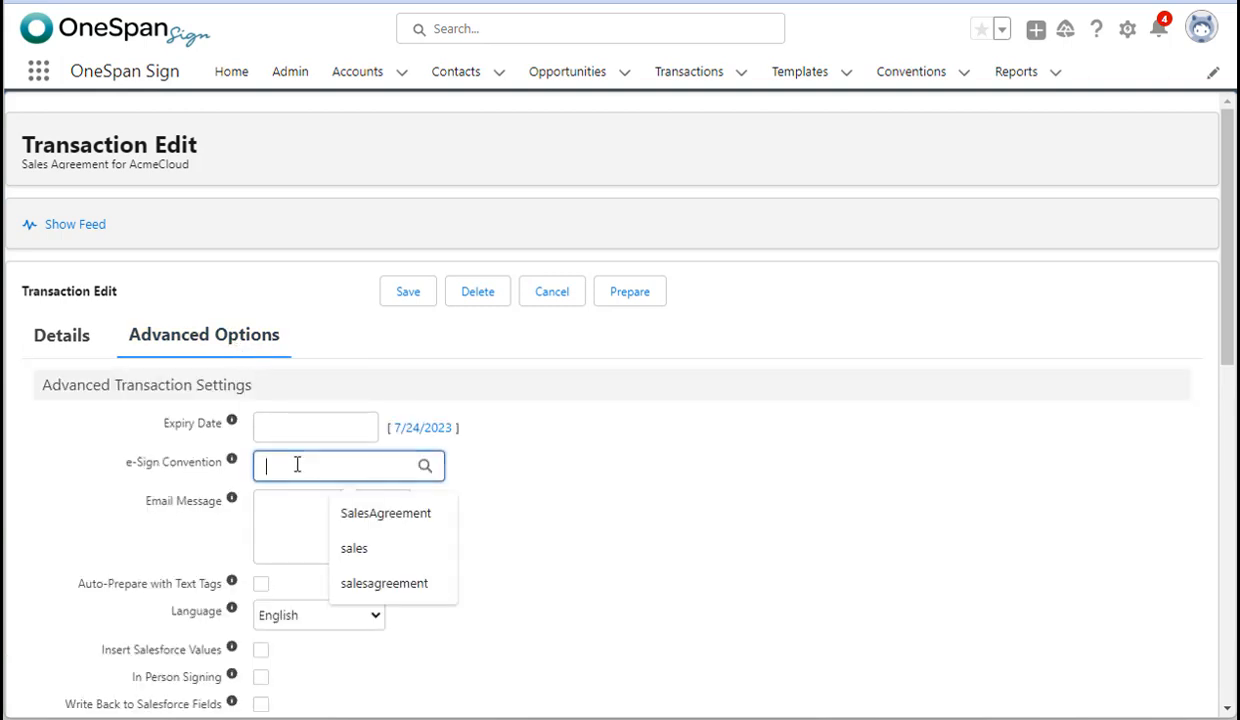
left_click(360, 513)
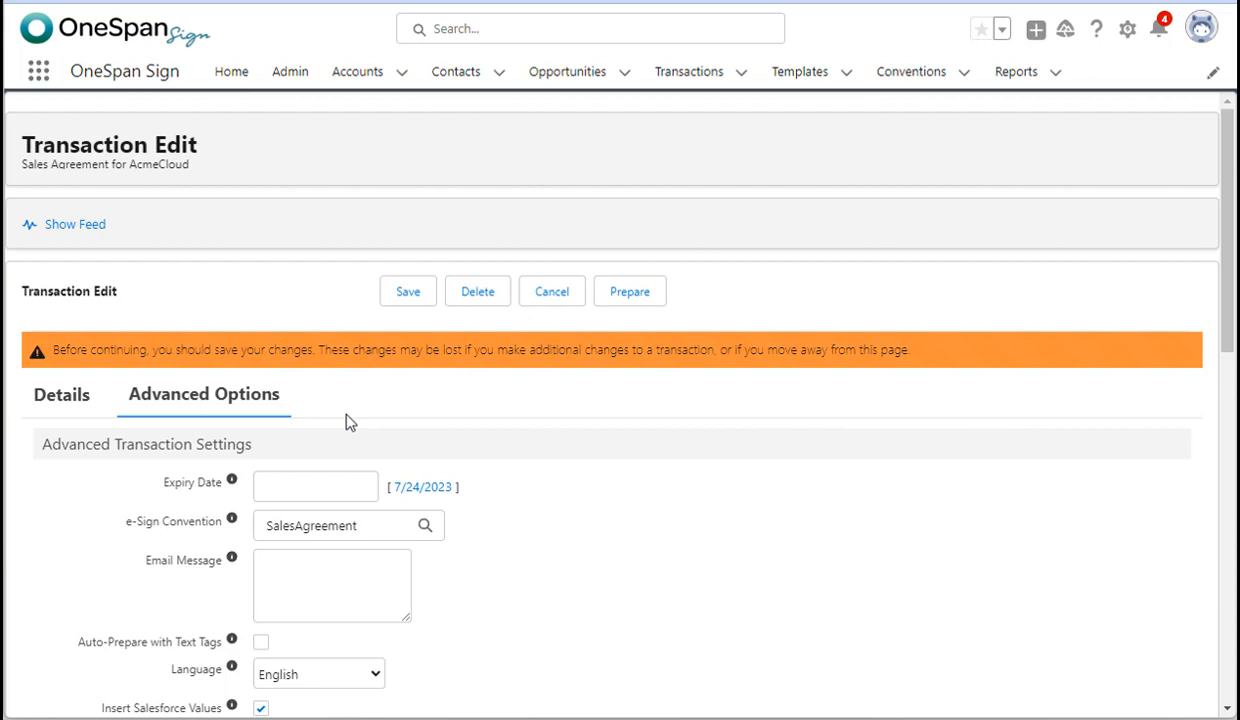
Step: Search the Salesforce files for "mybank" and add the MyBank Sales Agreement document to the transaction
scroll(667, 442, "down", 3)
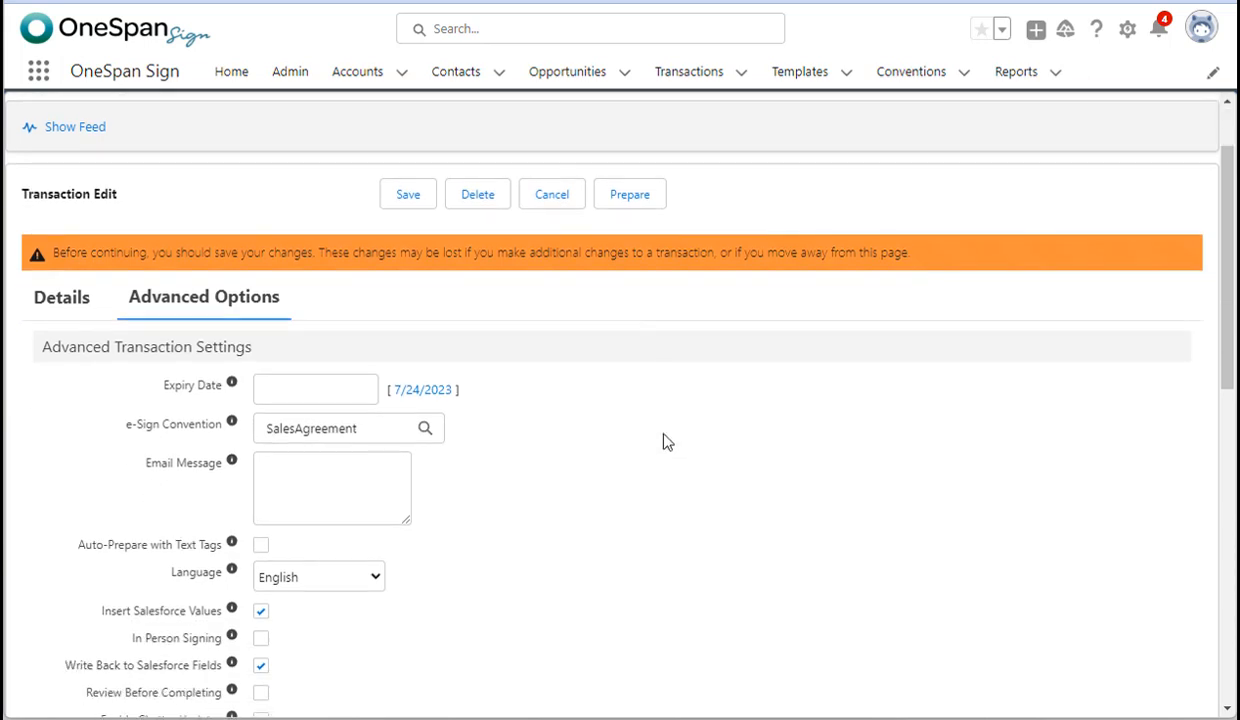
scroll(667, 442, "down", 5)
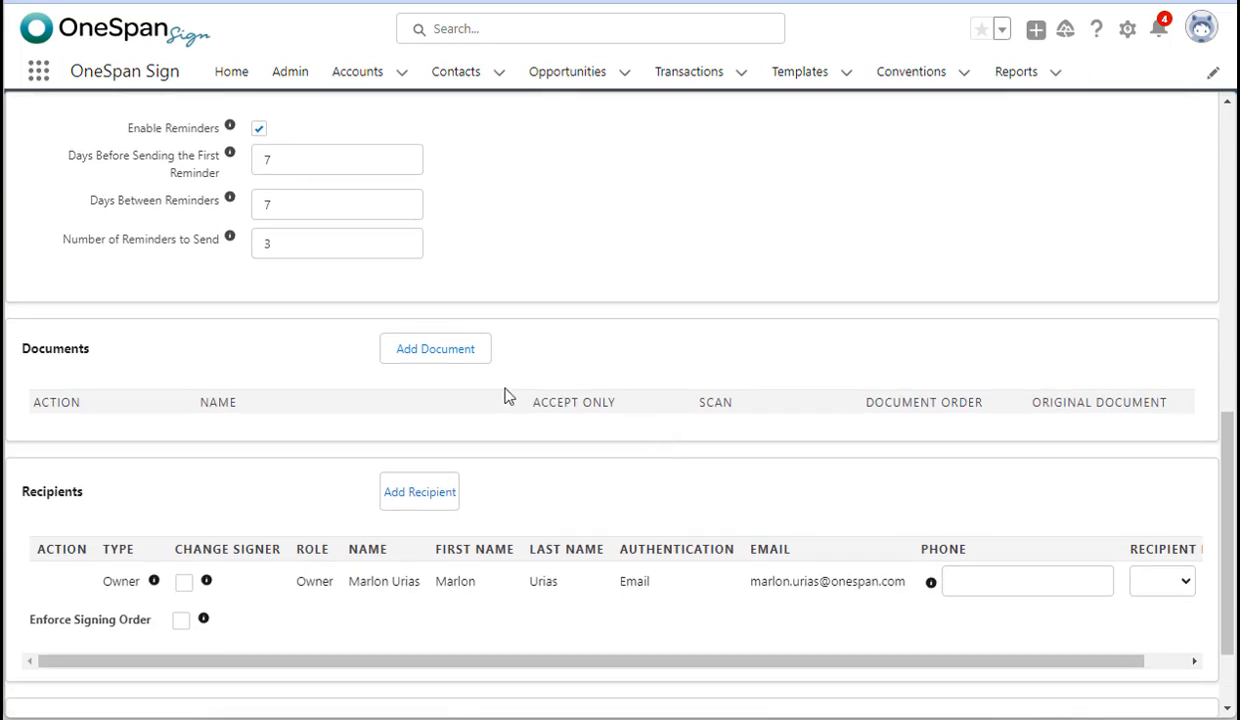
left_click(430, 360)
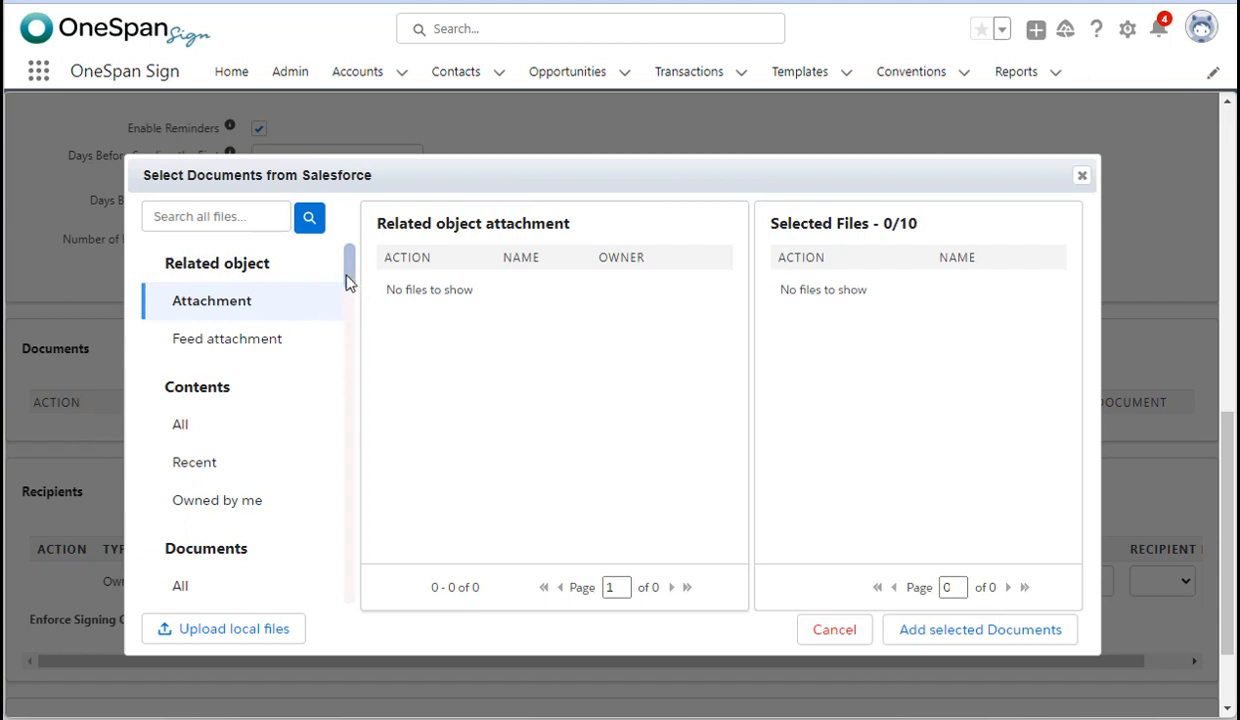
scroll(350, 288, "down", 2)
mouse_move(350, 291)
left_mouse_down()
mouse_move(353, 396)
mouse_move(354, 269)
left_mouse_up()
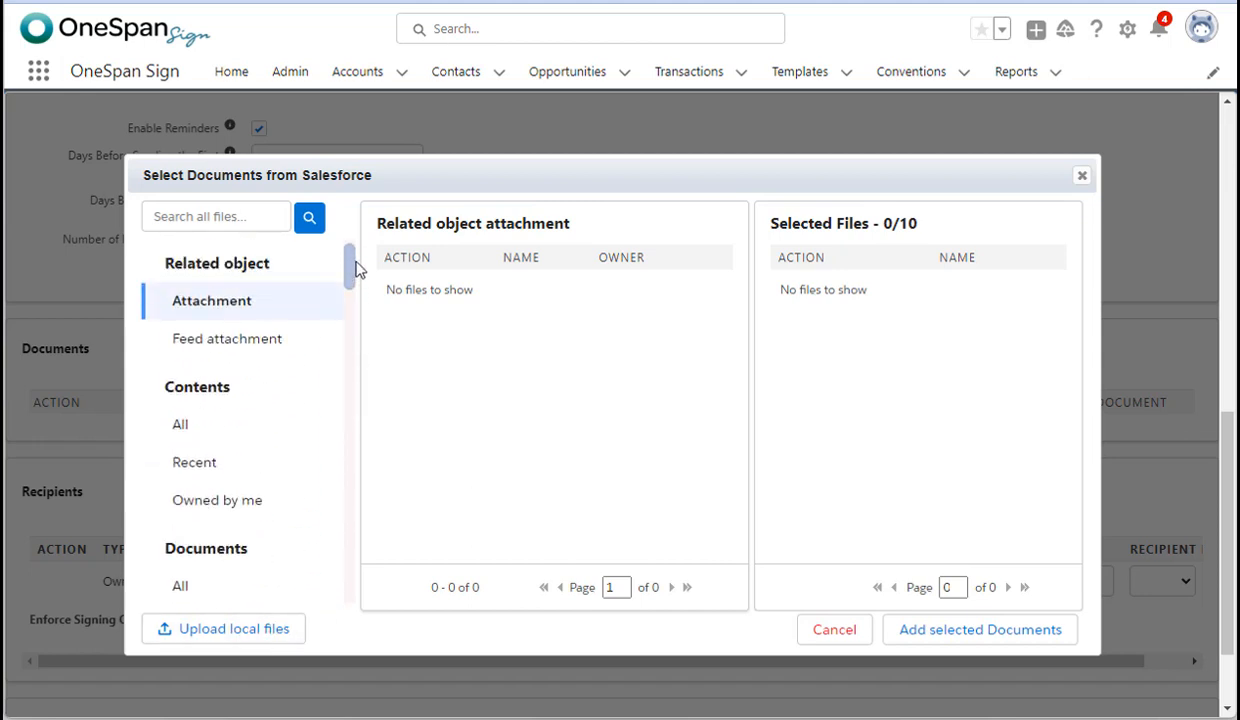
left_click(245, 216)
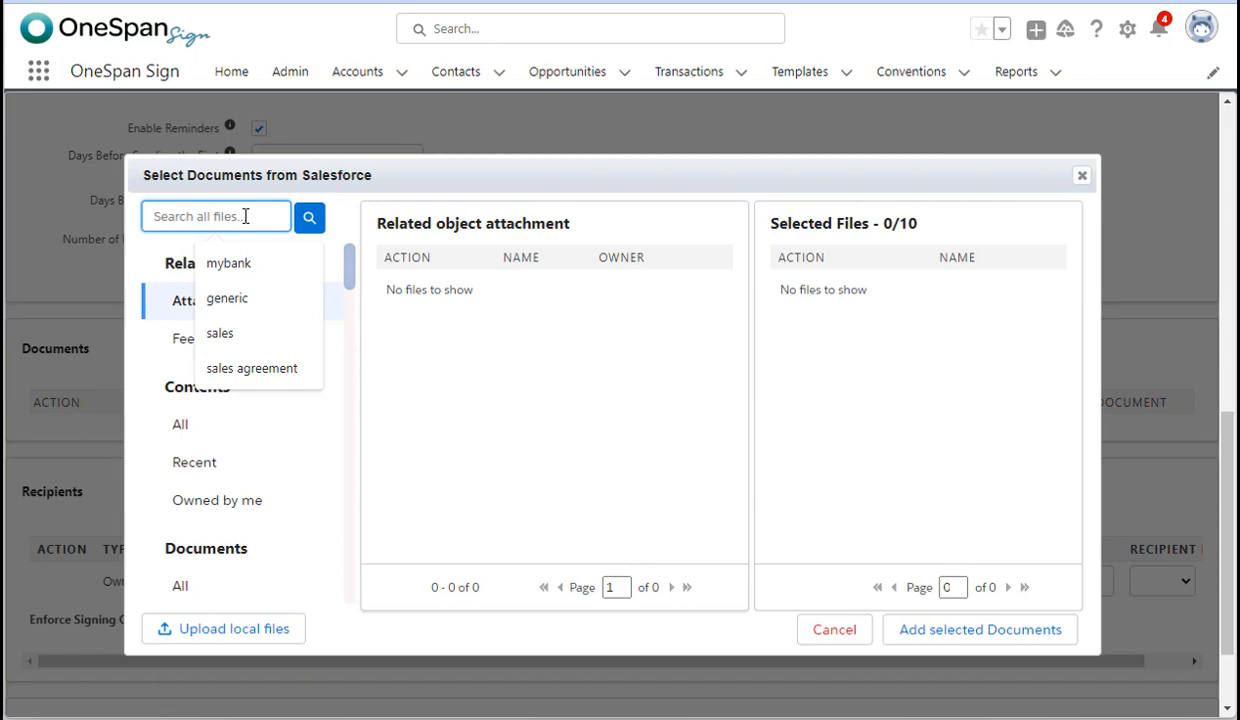
left_click(252, 265)
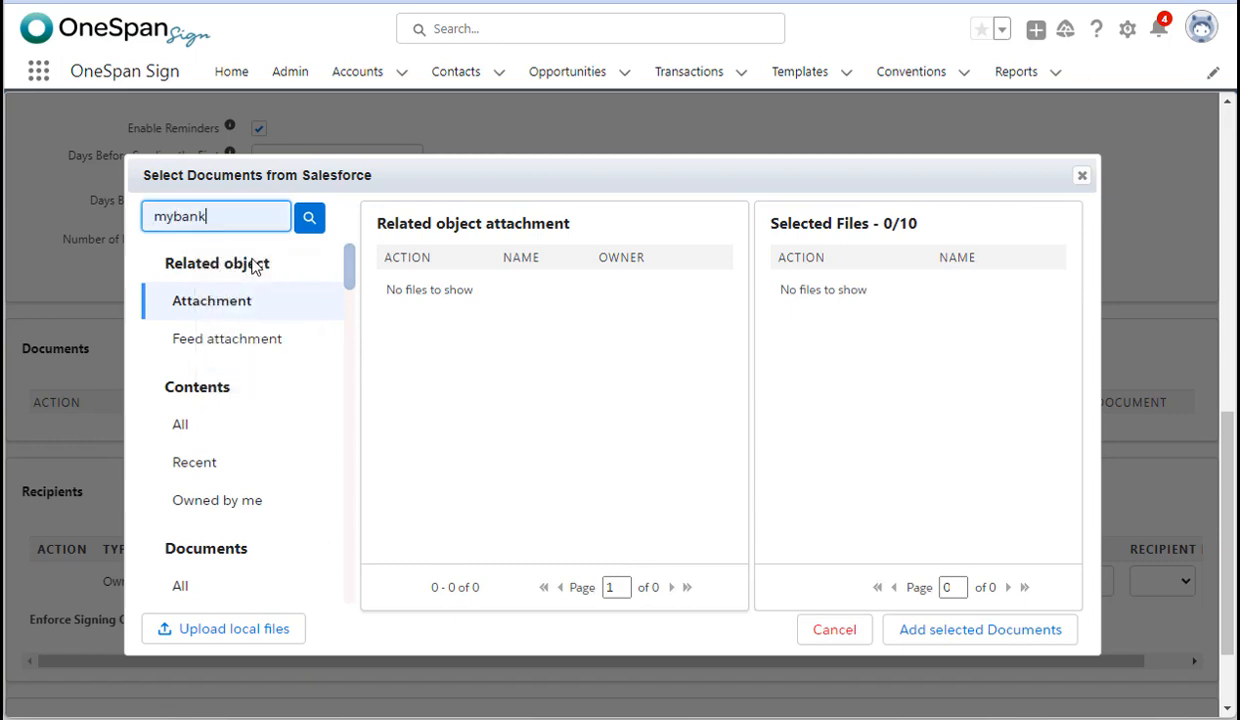
left_click(309, 220)
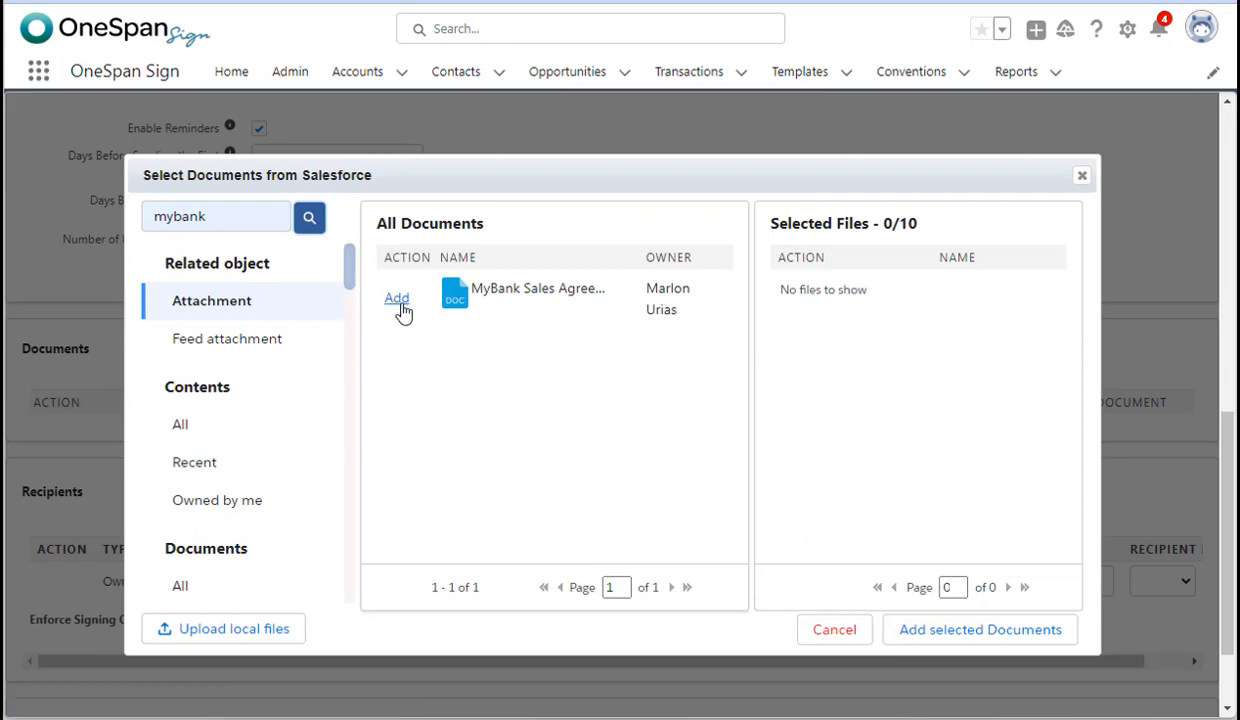
left_click(396, 299)
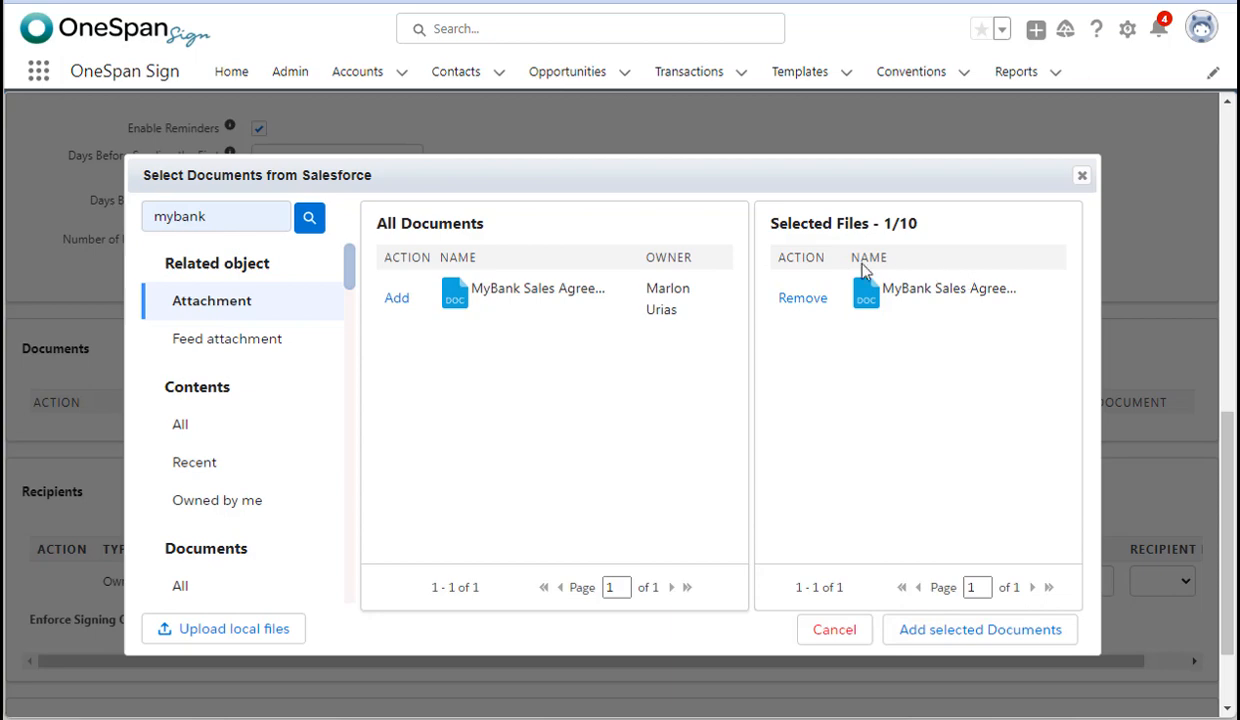
left_click(955, 632)
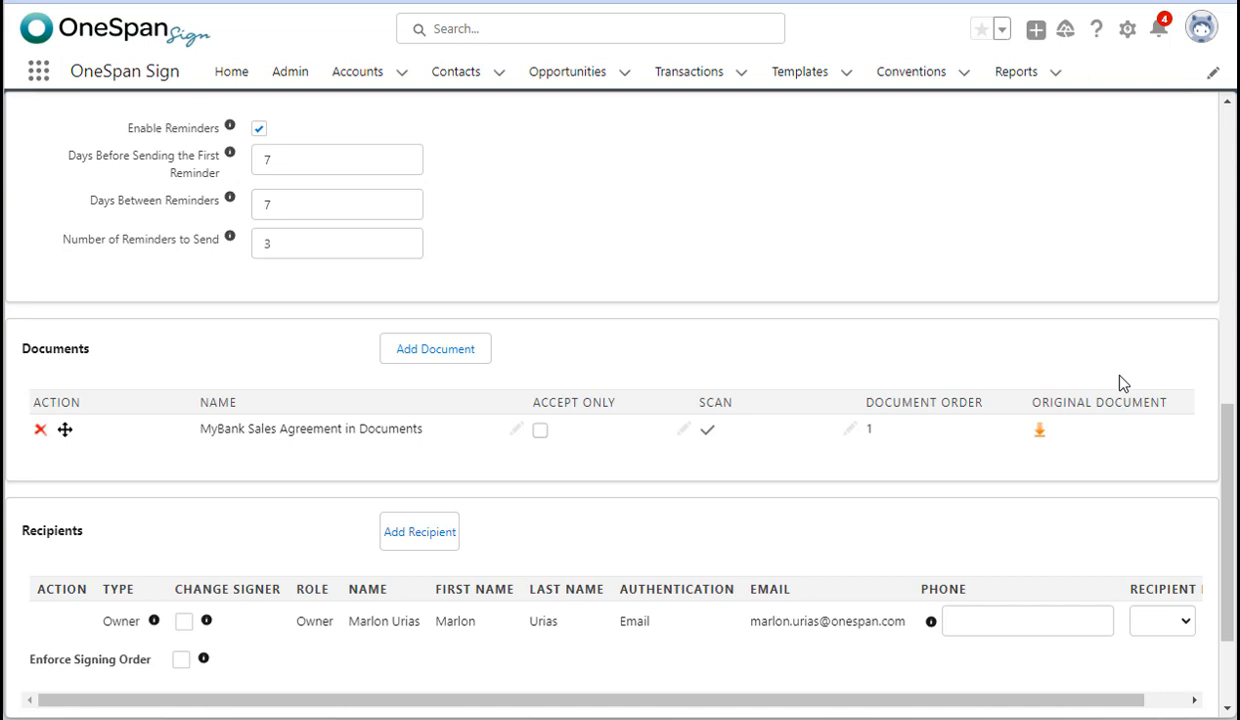
Step: Add a recipient of type Contact and look up the signer by the contact's full name
scroll(625, 529, "down", 3)
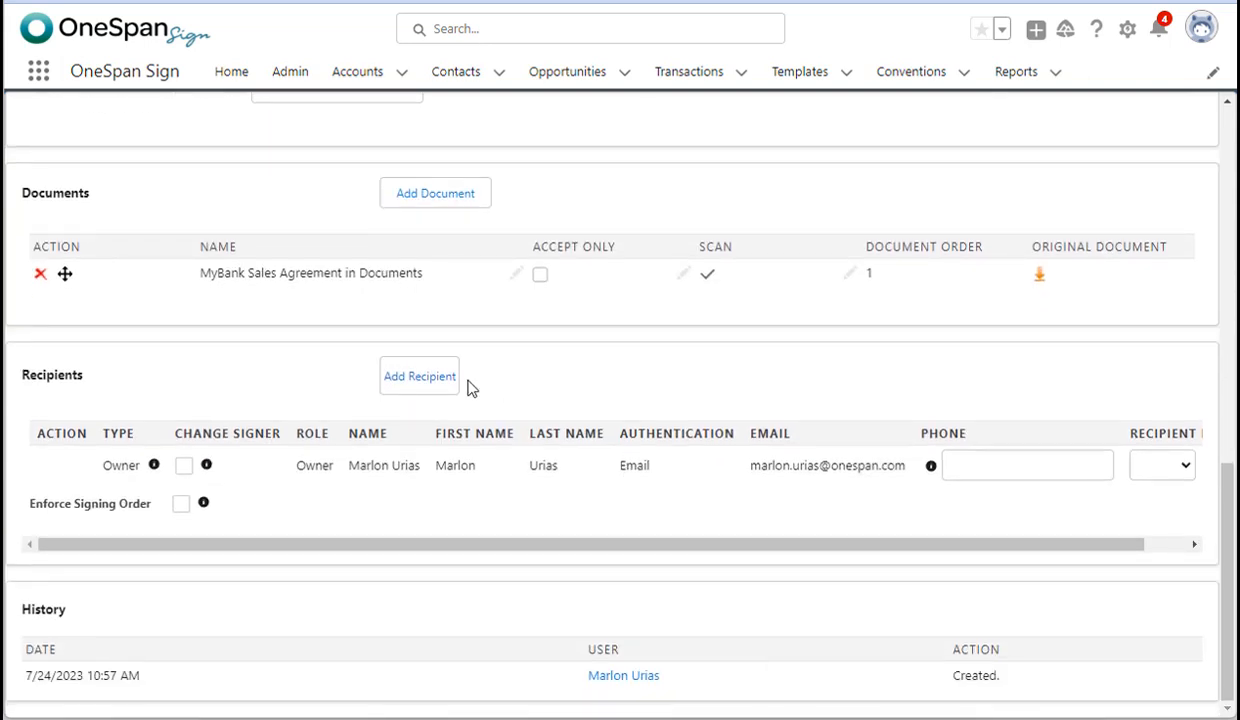
left_click(410, 387)
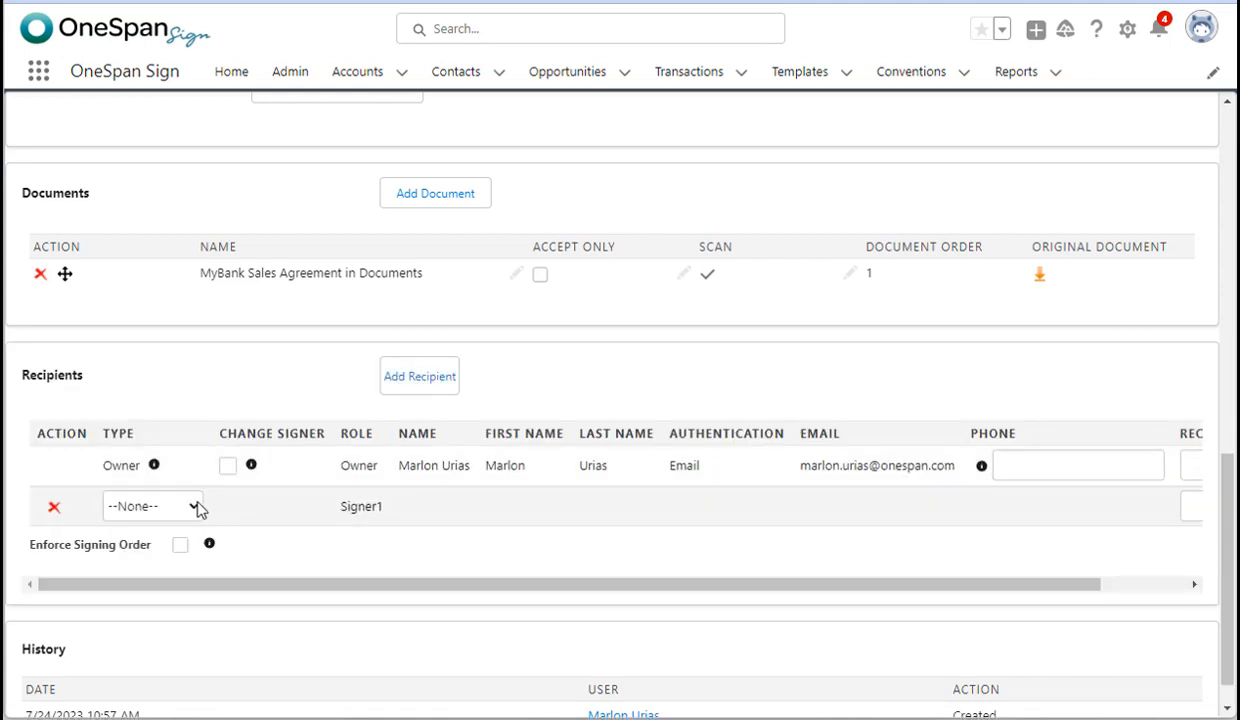
left_click(197, 510)
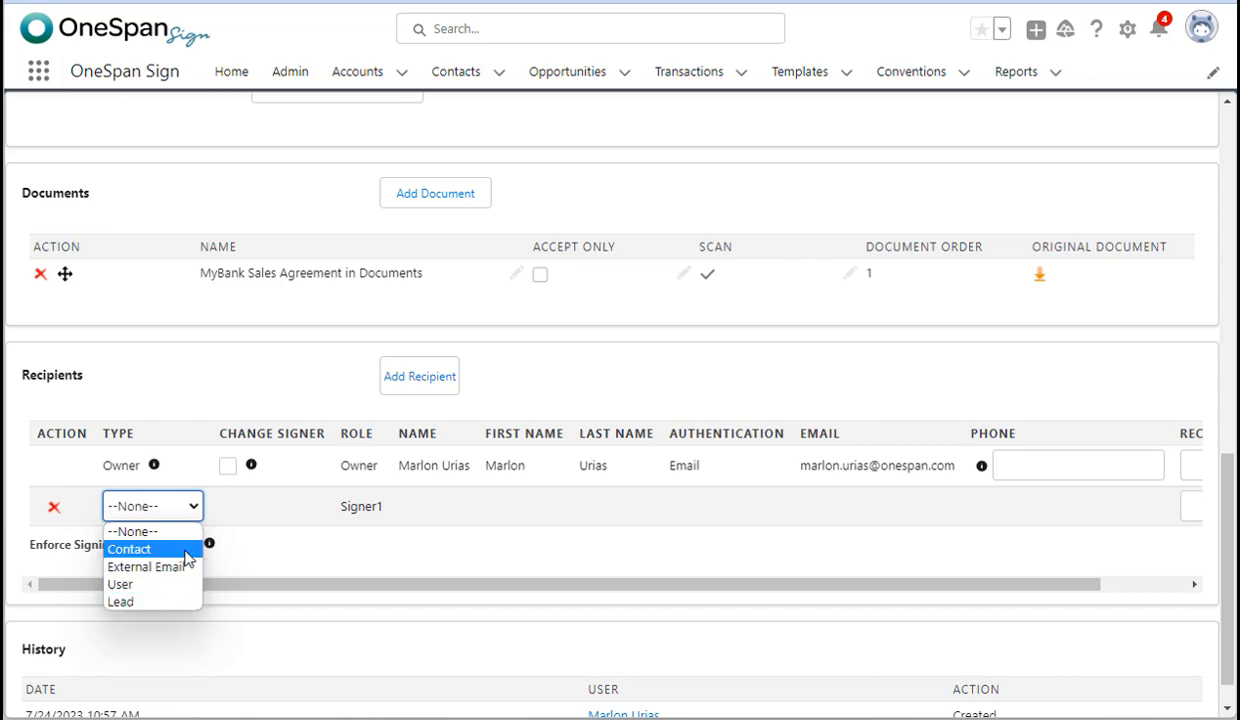
left_click(185, 551)
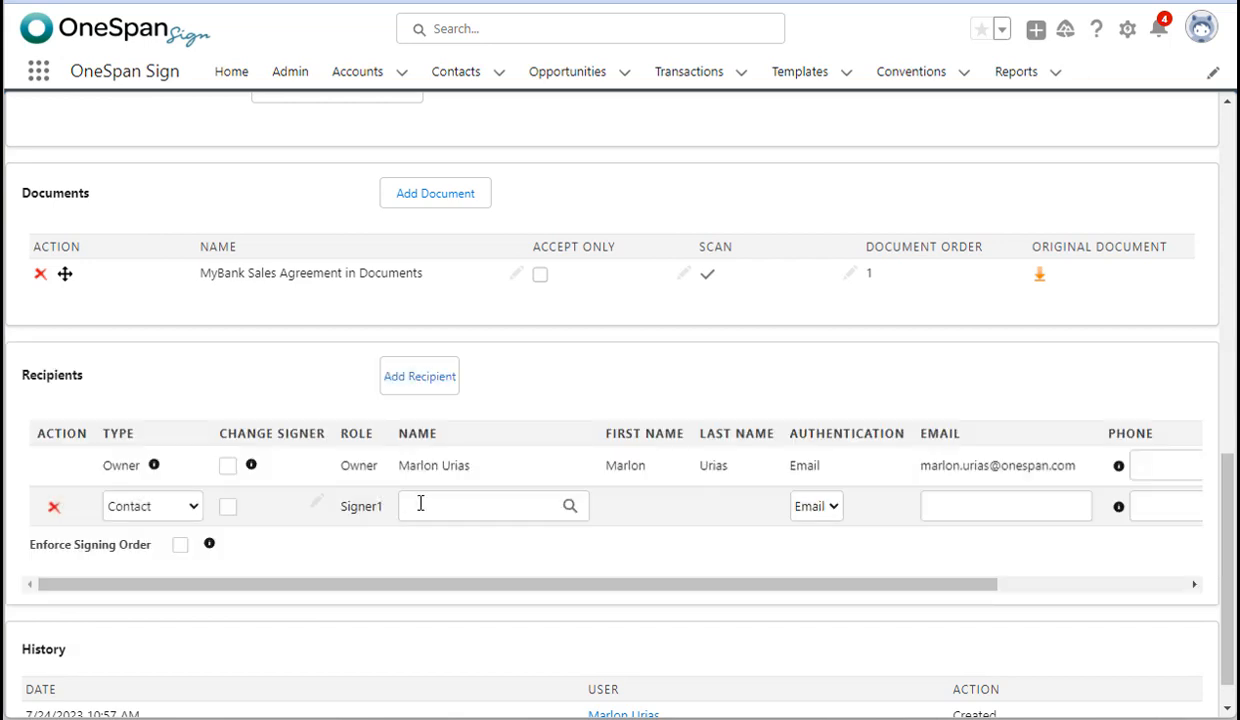
left_click(420, 503)
type("sam")
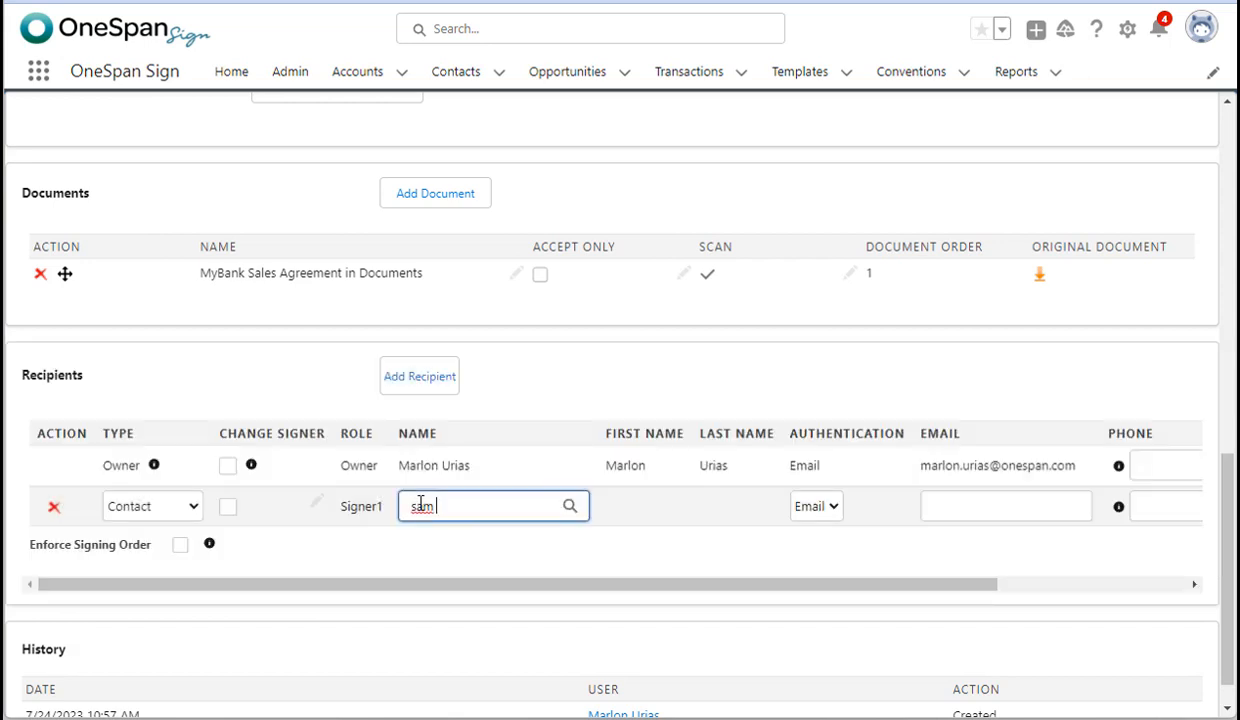
type(" signer")
left_click(569, 508)
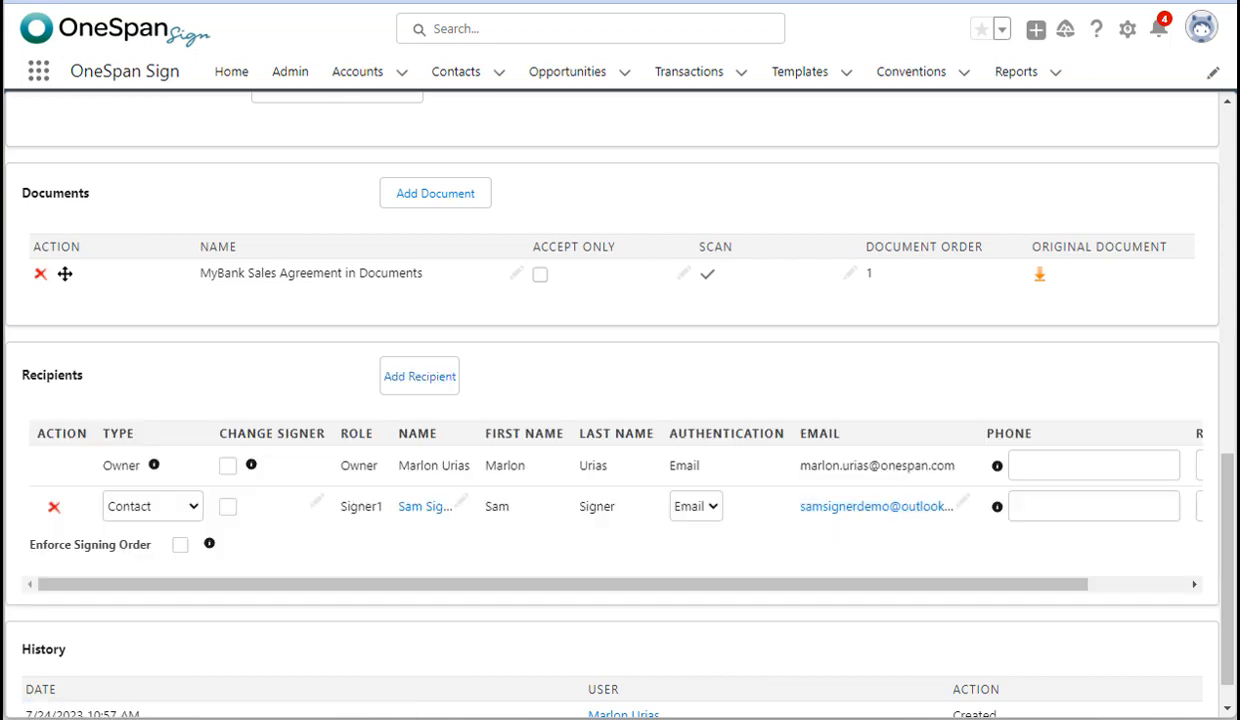
Step: Set the recipient label of the new contact recipient to Signer1
scroll(1100, 506, "right", 2)
left_click(1117, 506)
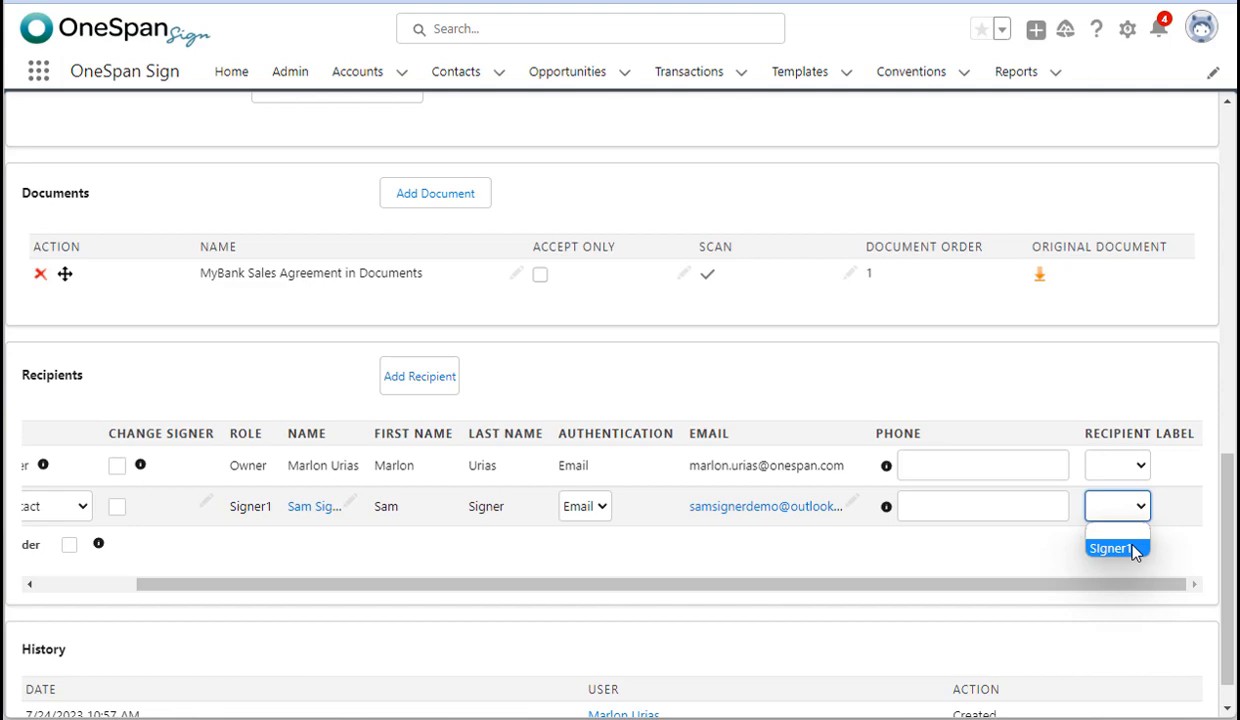
left_click(1112, 548)
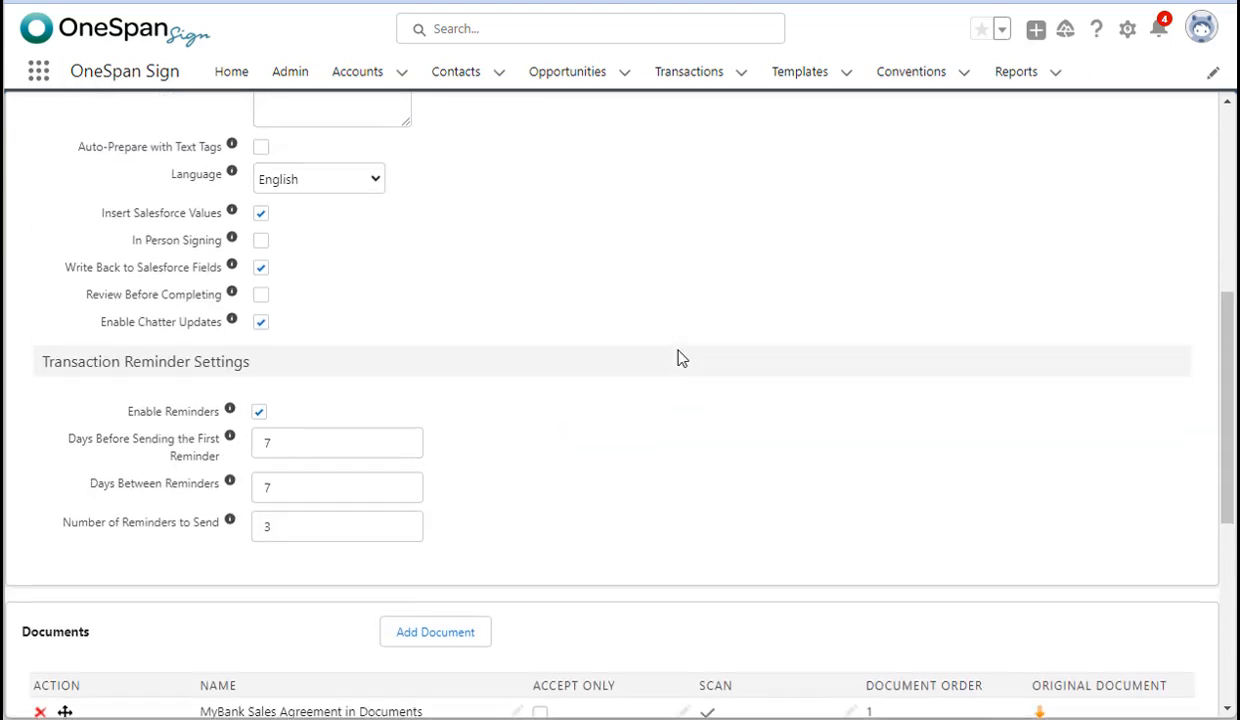
Step: Prepare the transaction and select the label field on the purchaser's Address line in the document
scroll(679, 357, "up", 5)
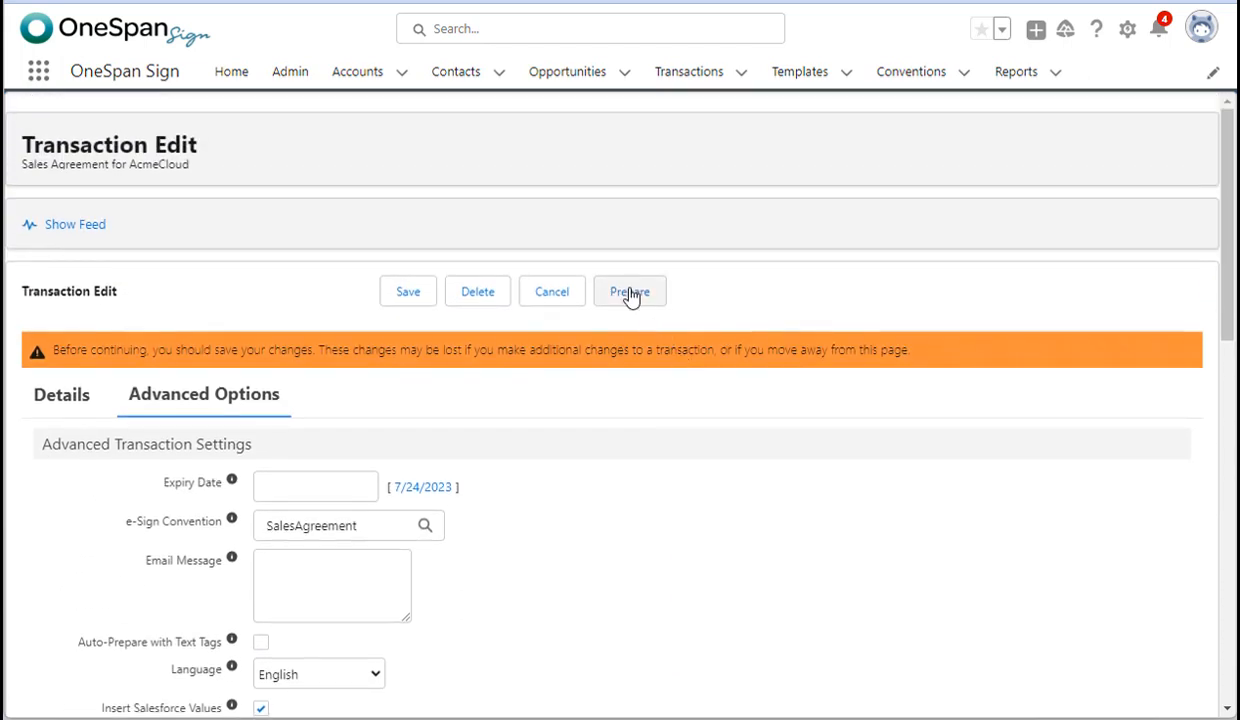
left_click(629, 292)
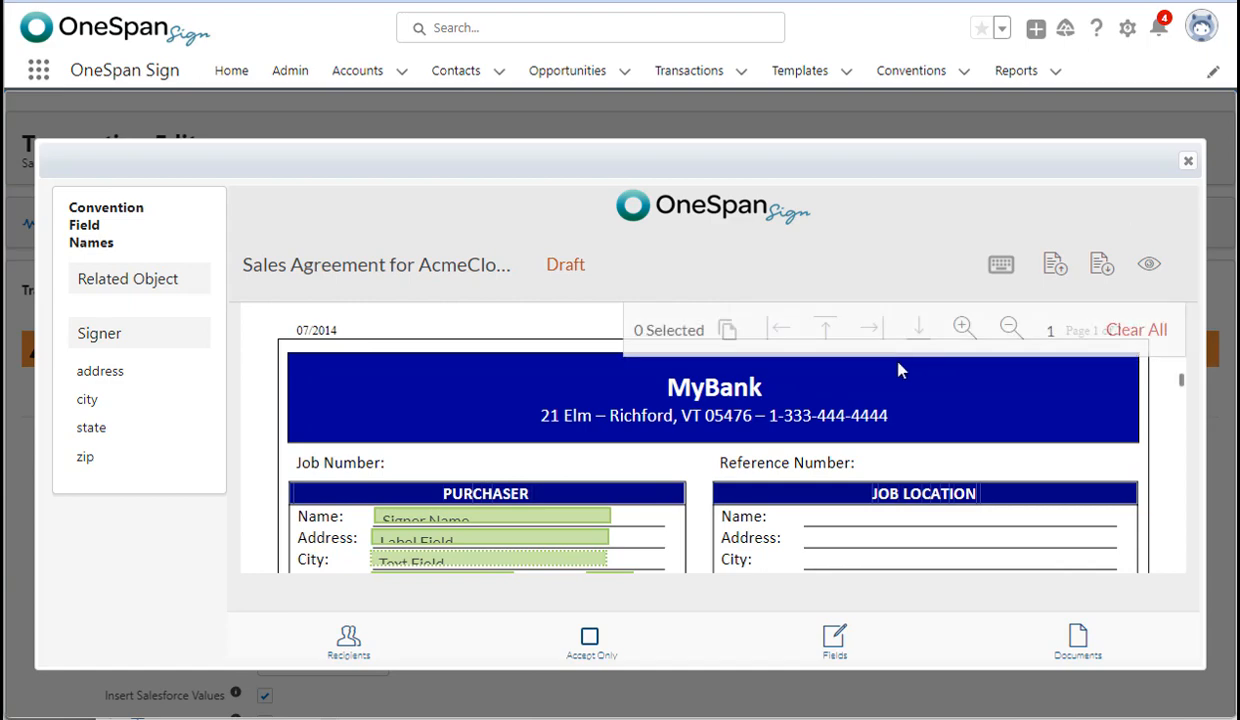
scroll(868, 346, "down", 2)
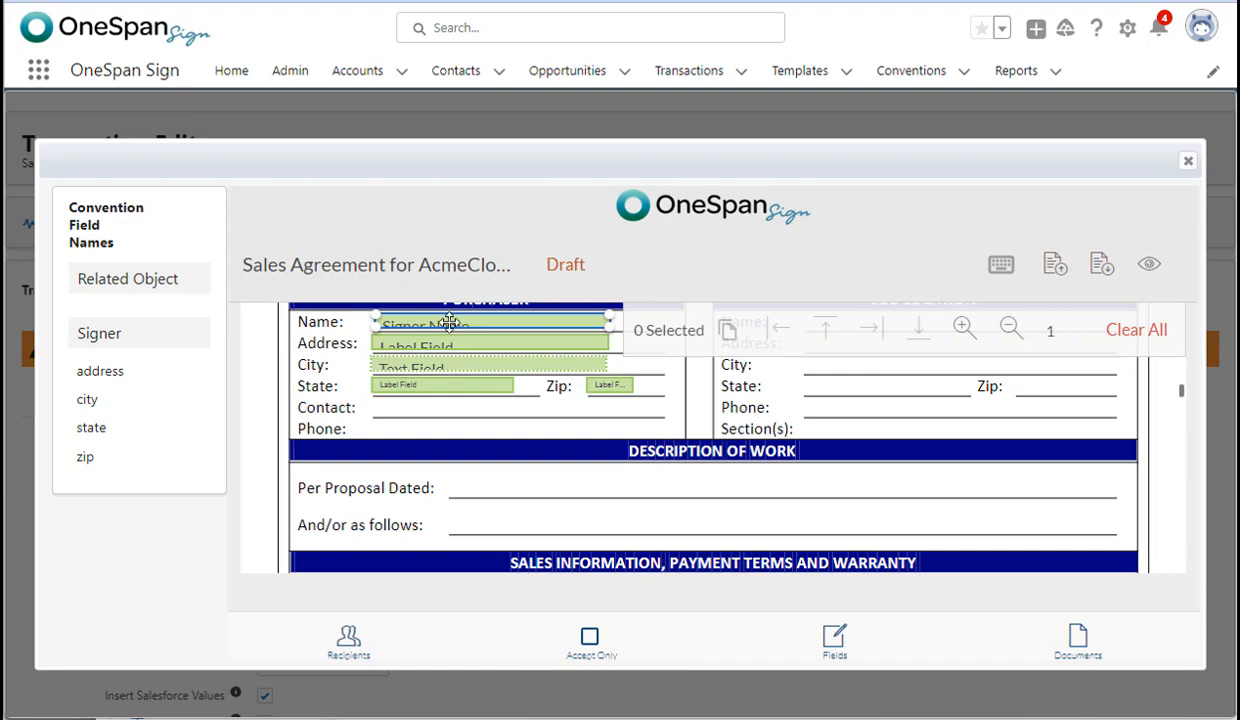
left_click(452, 346)
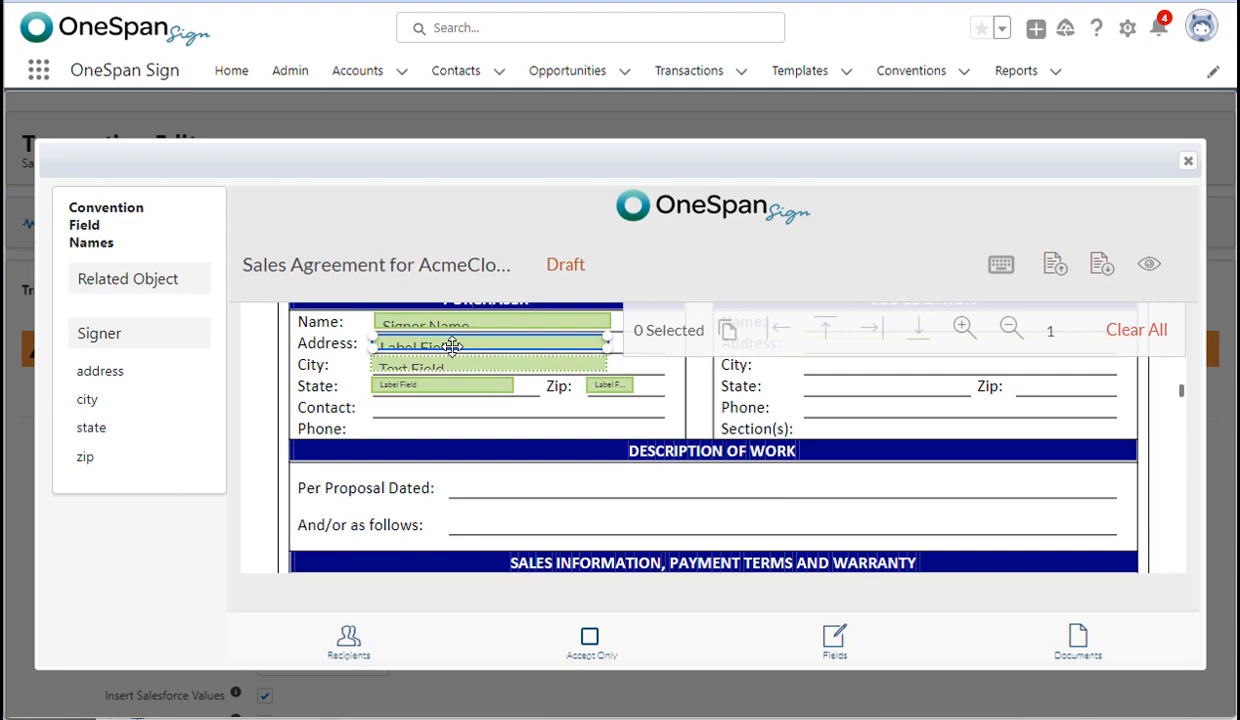
Step: Inspect the signature, signer name and date fields under Purchaser Authorization and Acceptance, plus the recipients list and available field types
scroll(501, 457, "down", 10)
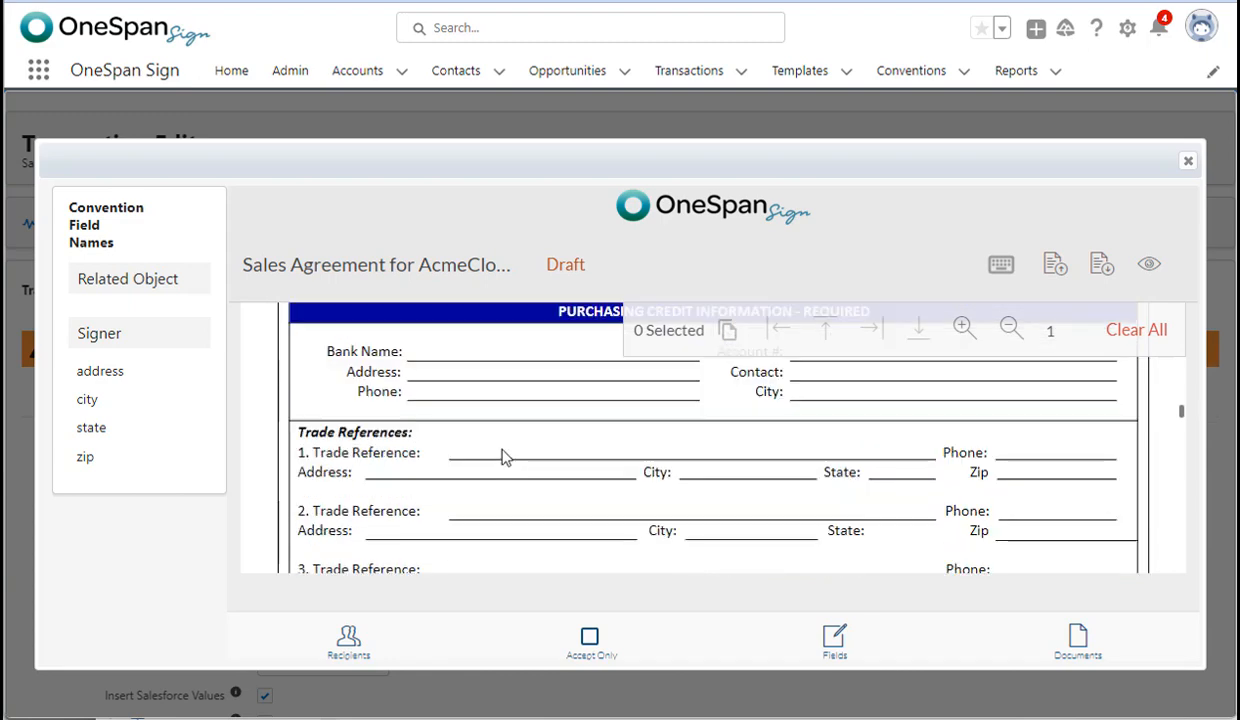
scroll(505, 457, "down", 2)
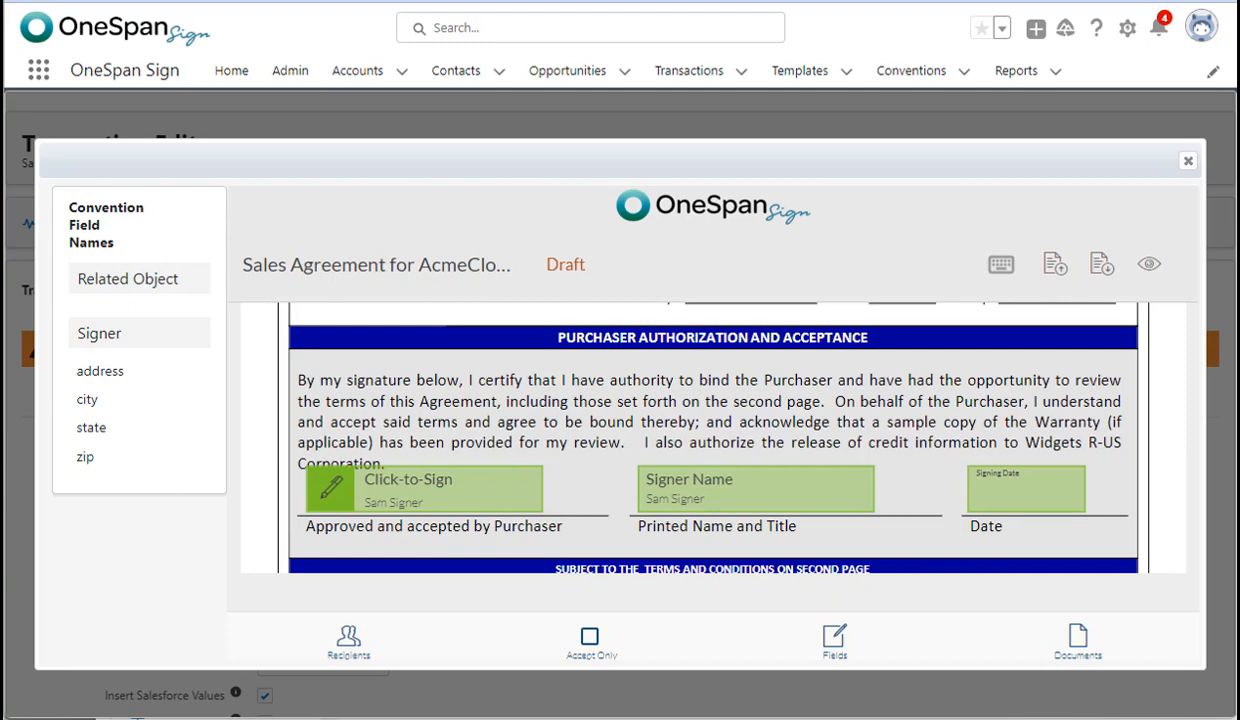
left_click(347, 645)
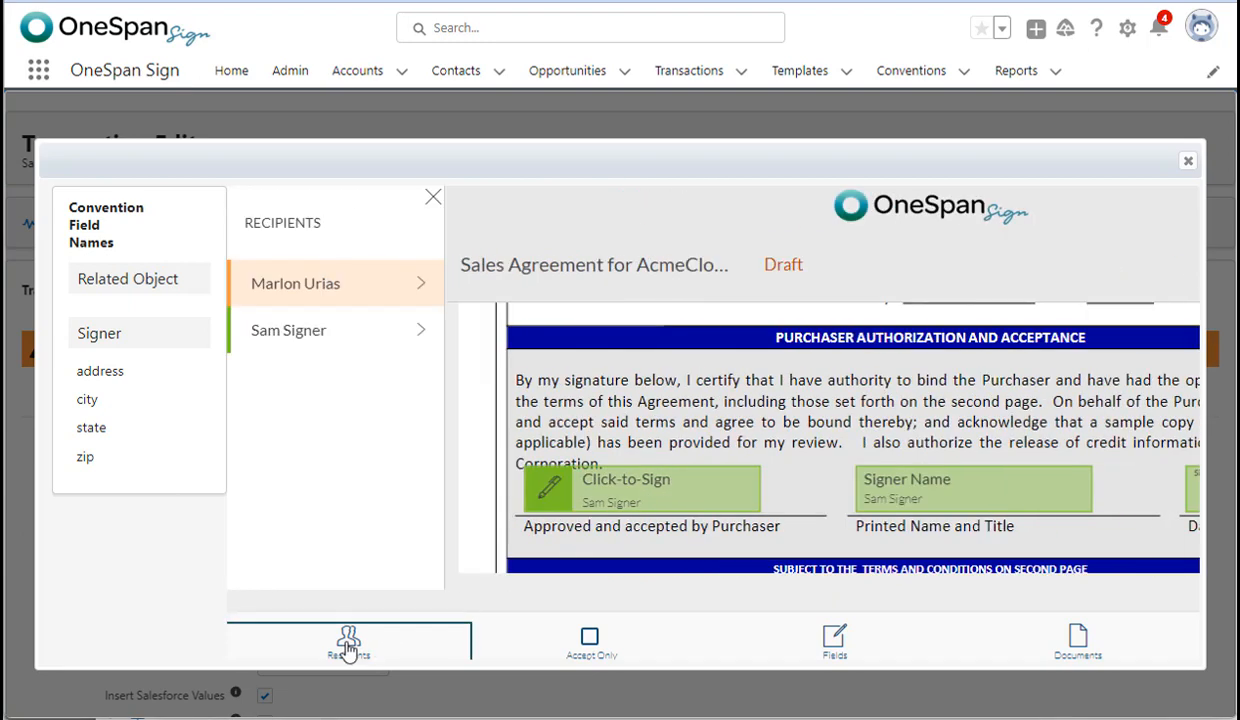
left_click(347, 645)
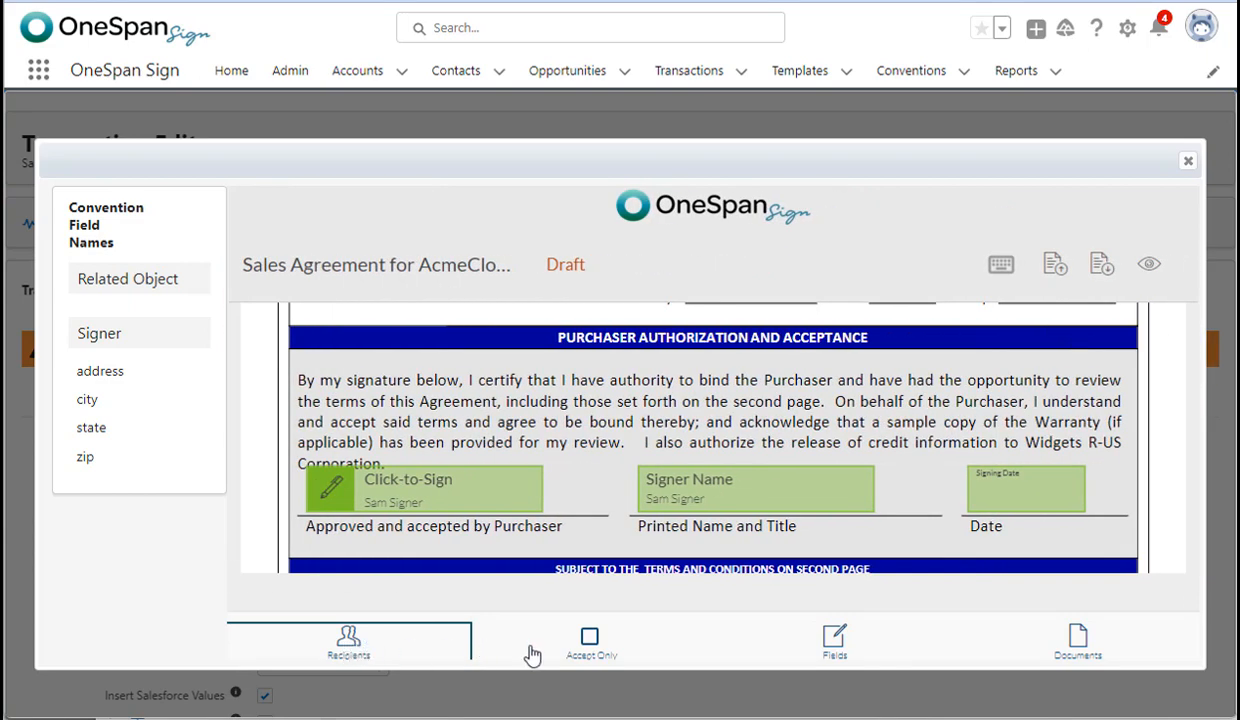
left_click(812, 640)
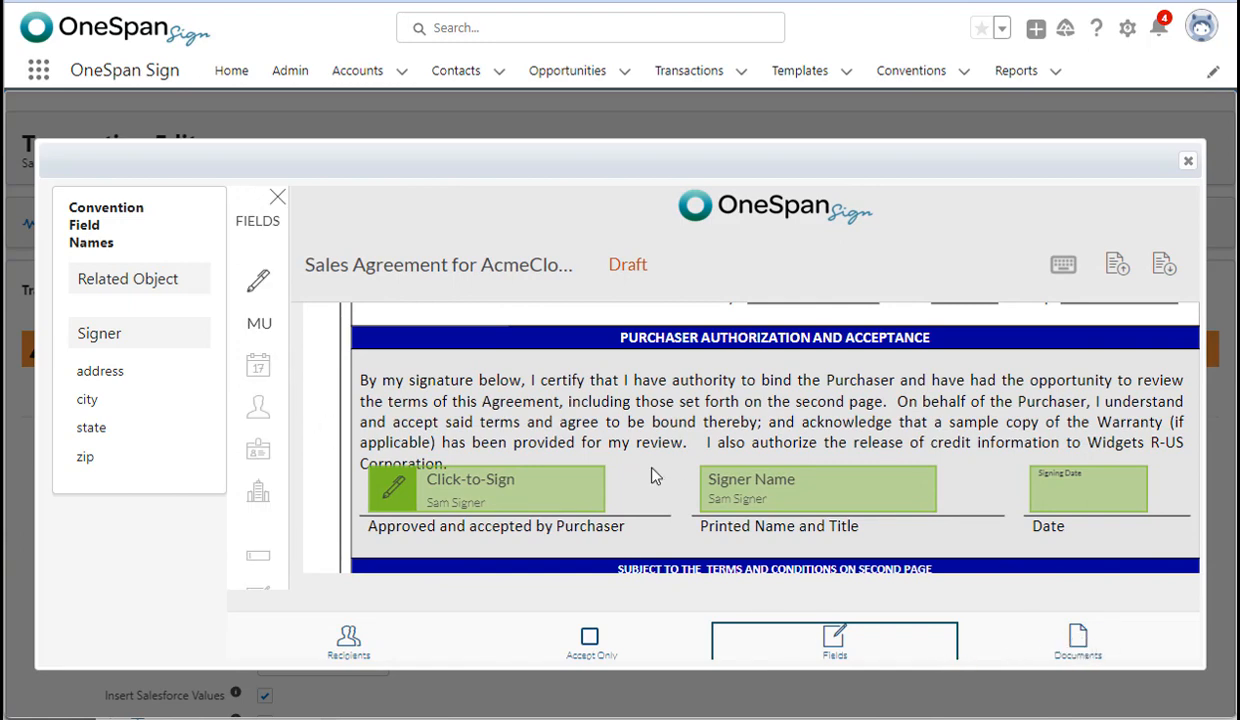
scroll(655, 476, "up", 1)
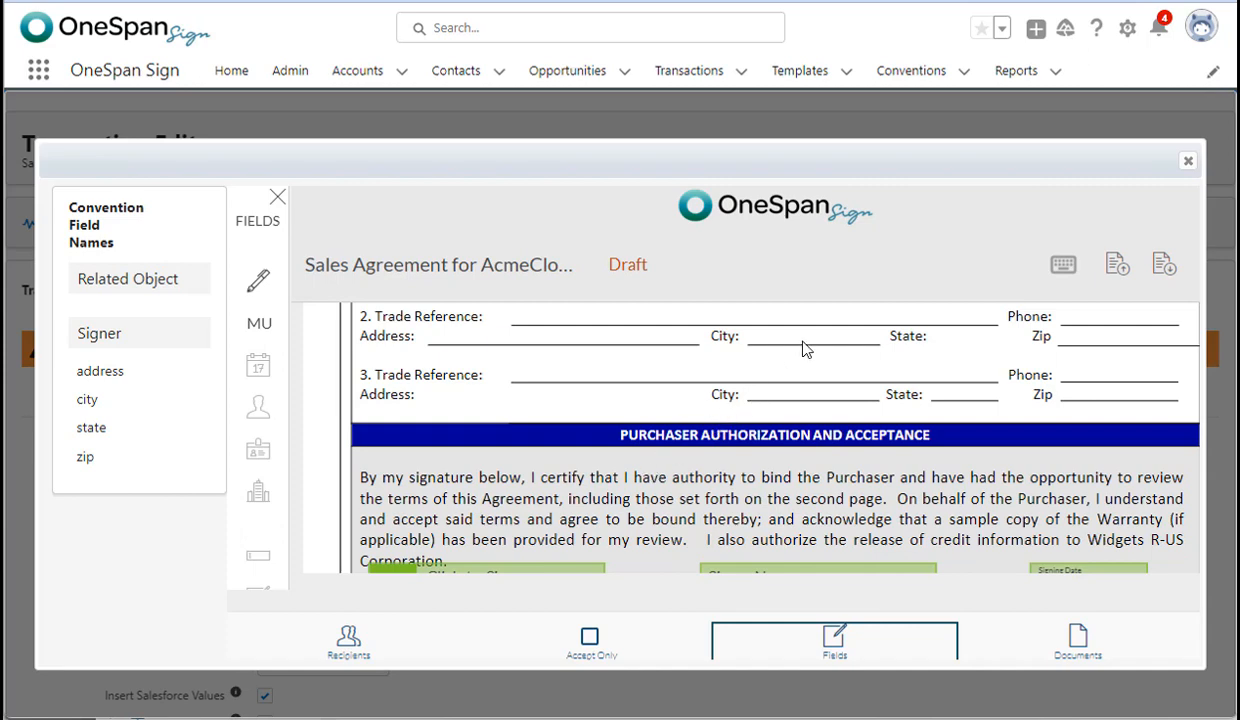
Step: Close the document preparation view, send the Sales Agreement for AcmeCloud transaction, and check its status
left_click(1188, 163)
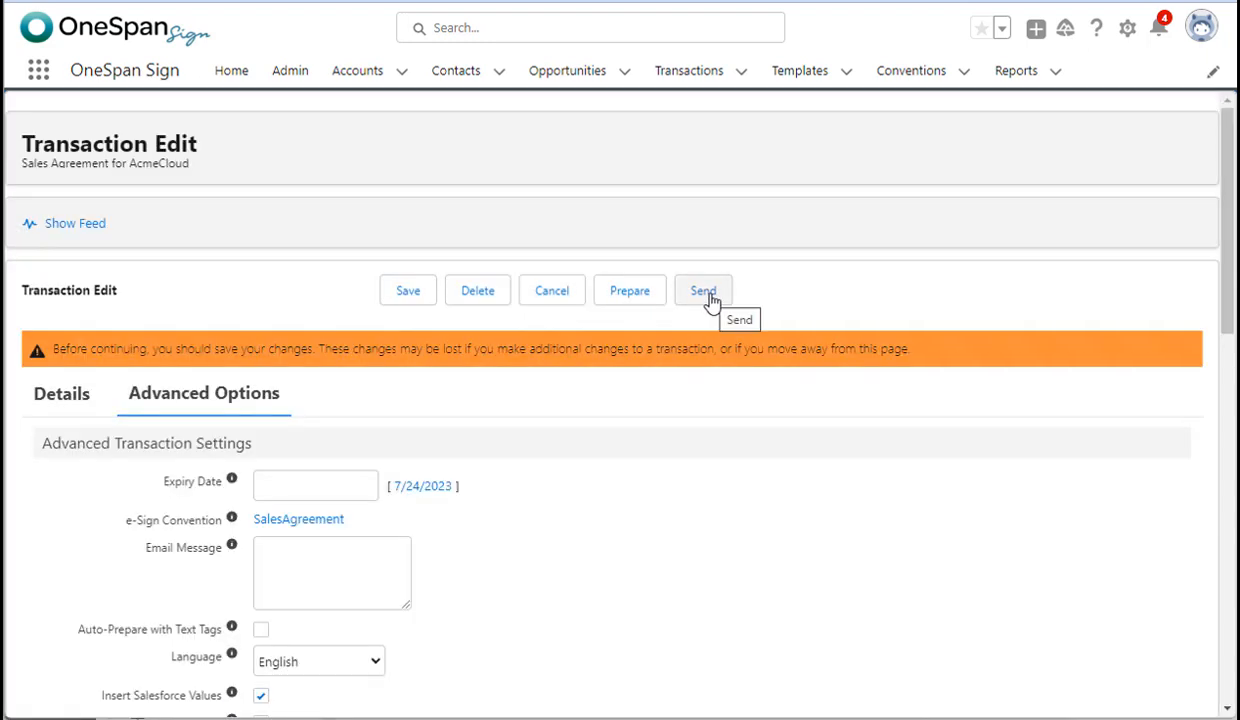
left_click(705, 292)
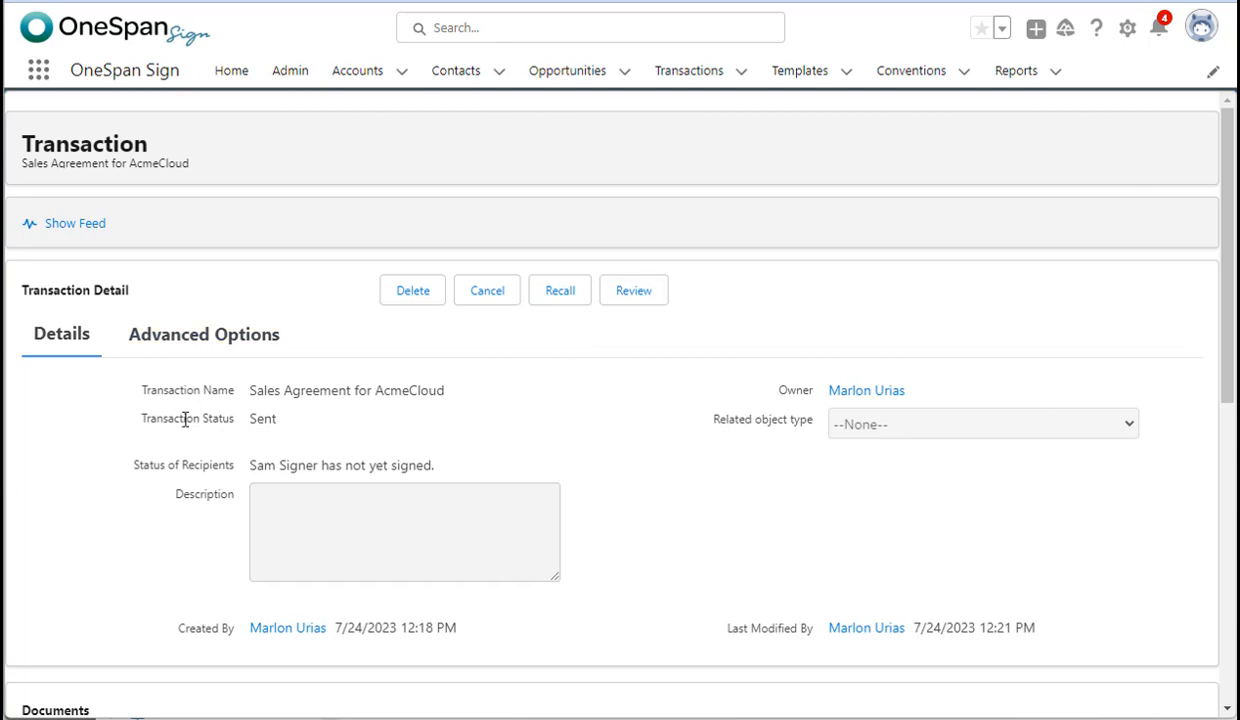
left_click_drag(202, 418, 436, 462)
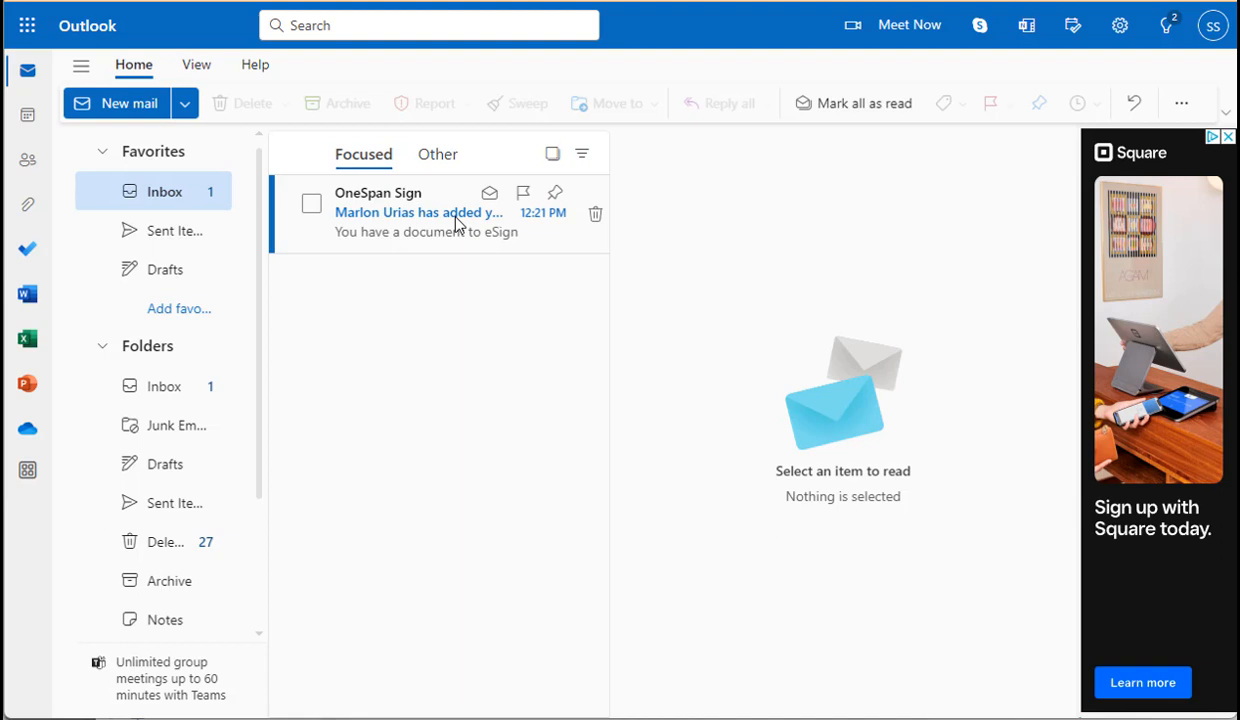
Step: In the signer's Outlook inbox, open the OneSpan Sign invitation, go to its documents, and accept the eSign Disclosure terms
left_click(457, 221)
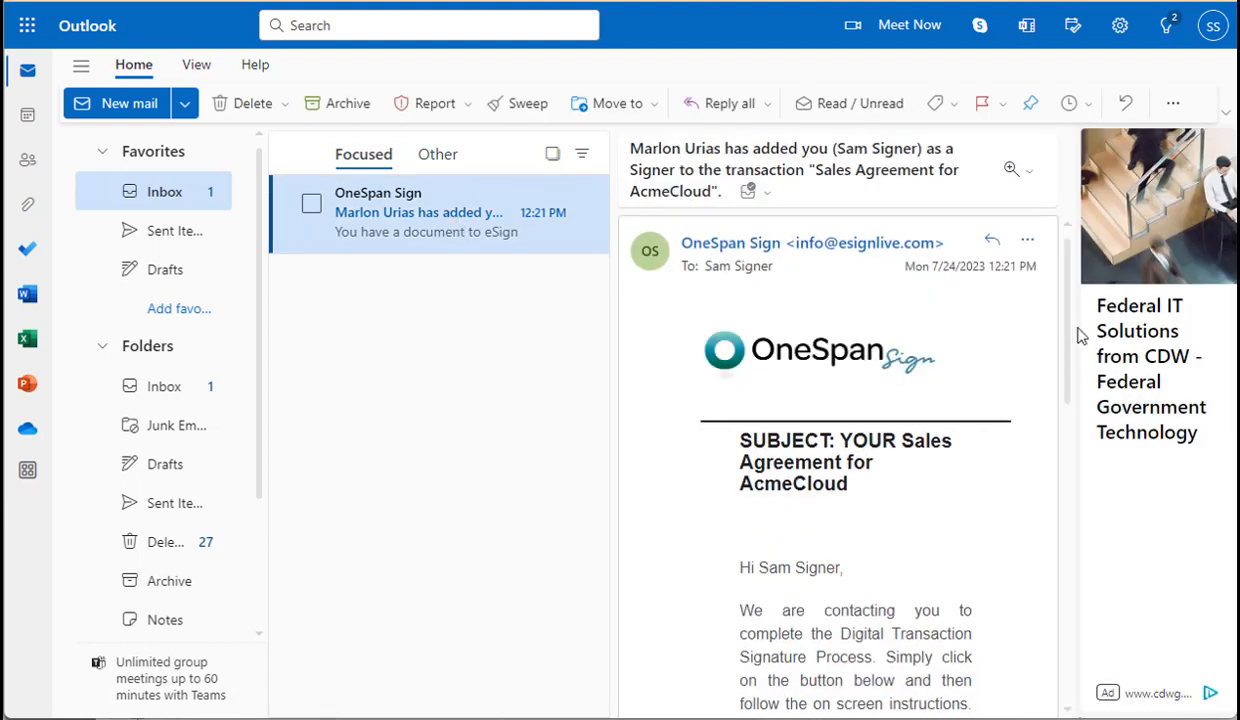
left_click_drag(1067, 332, 1064, 433)
left_click(822, 527)
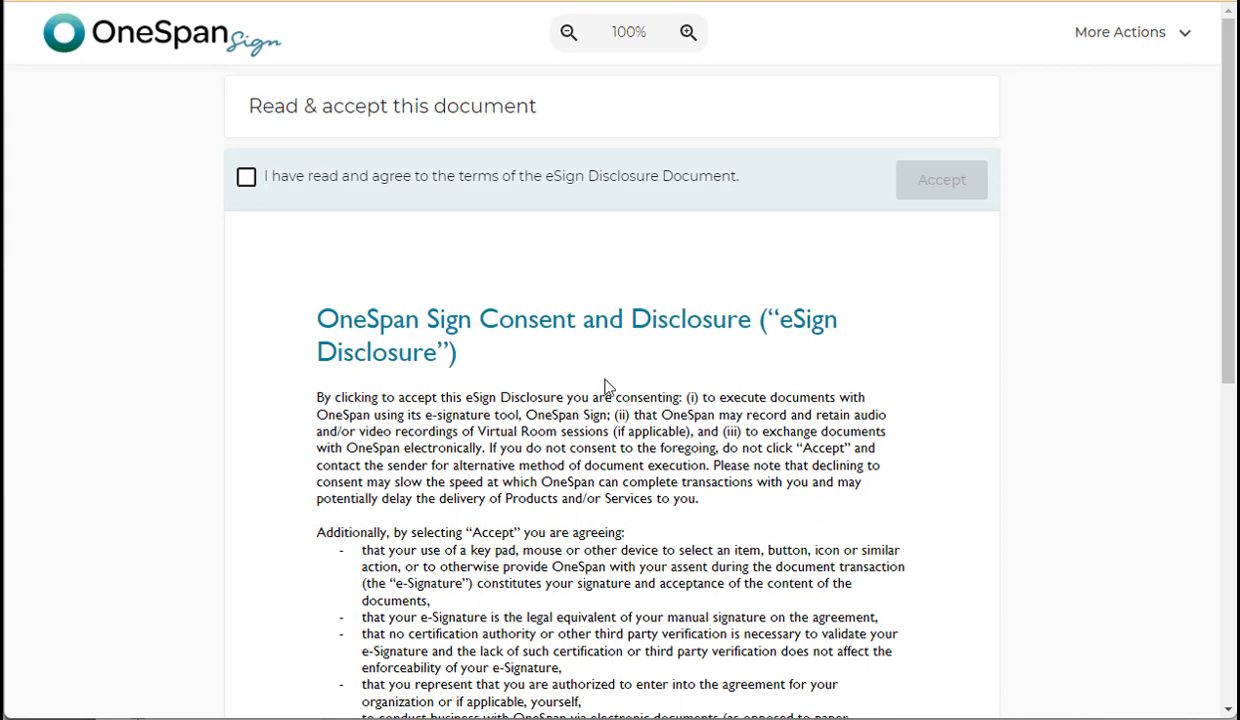
left_click(246, 178)
left_click(940, 180)
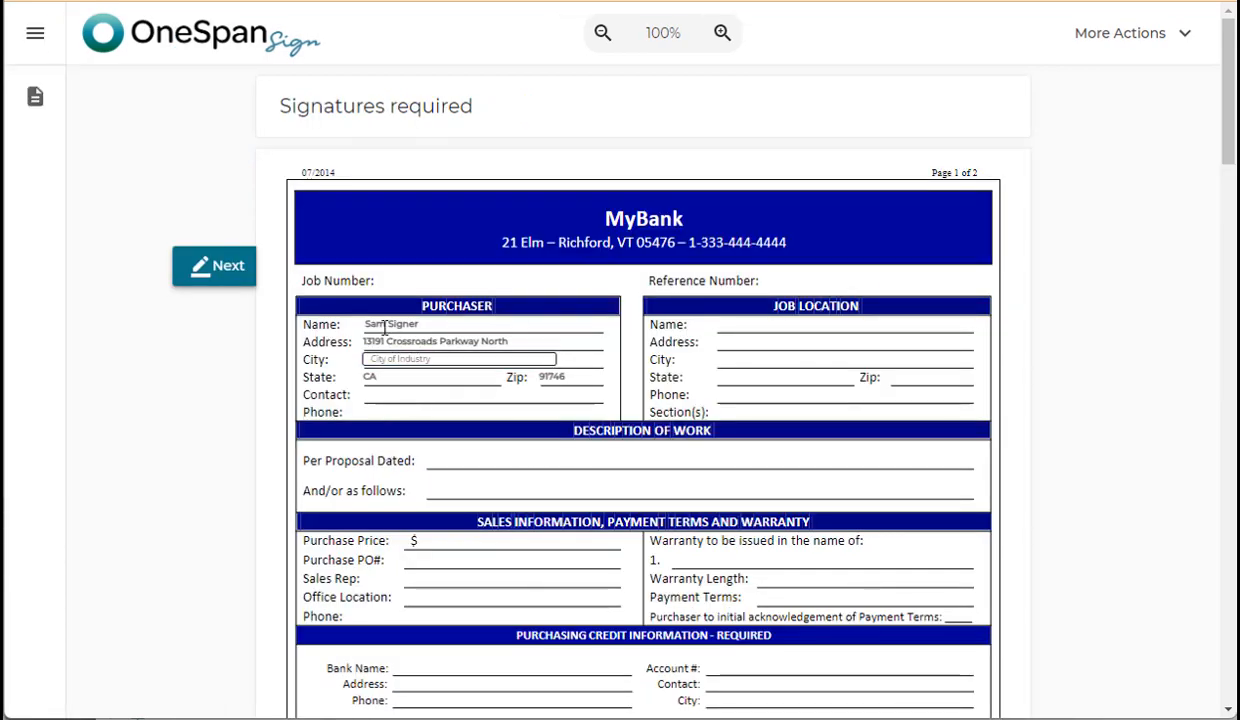
Step: Change the purchaser's City field in the agreement to City of Commerce
left_click(401, 362)
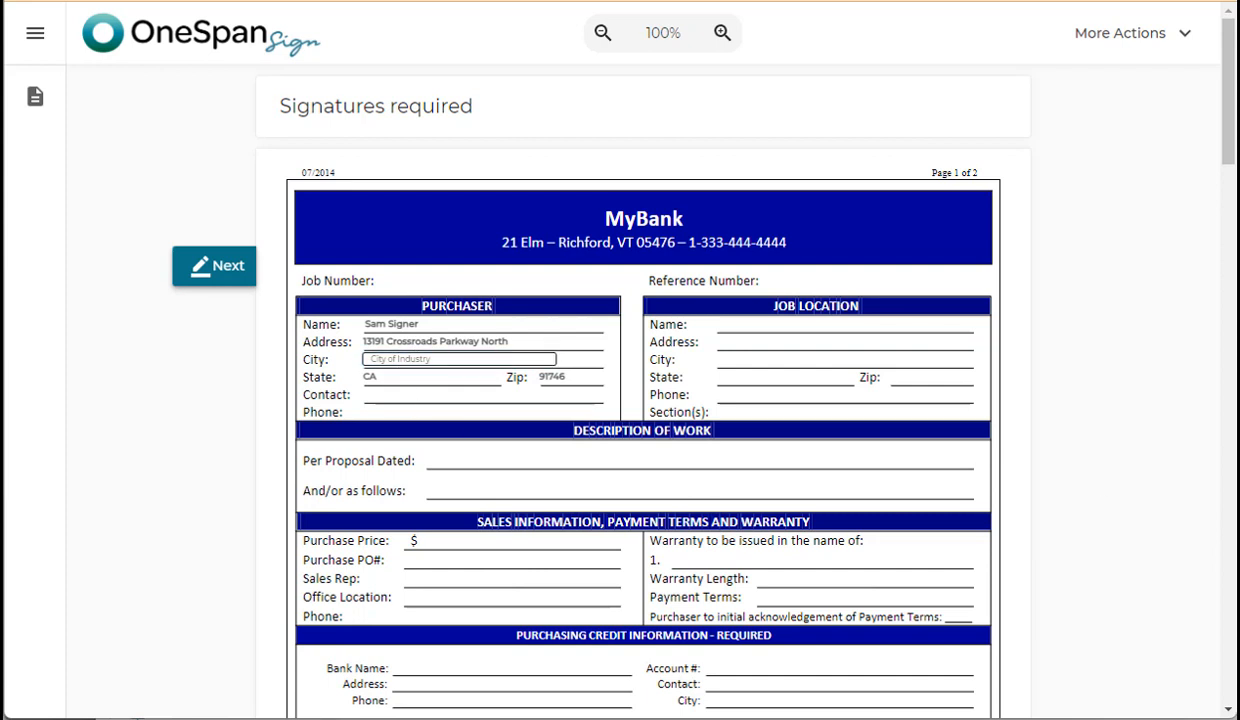
left_click_drag(443, 359, 336, 360)
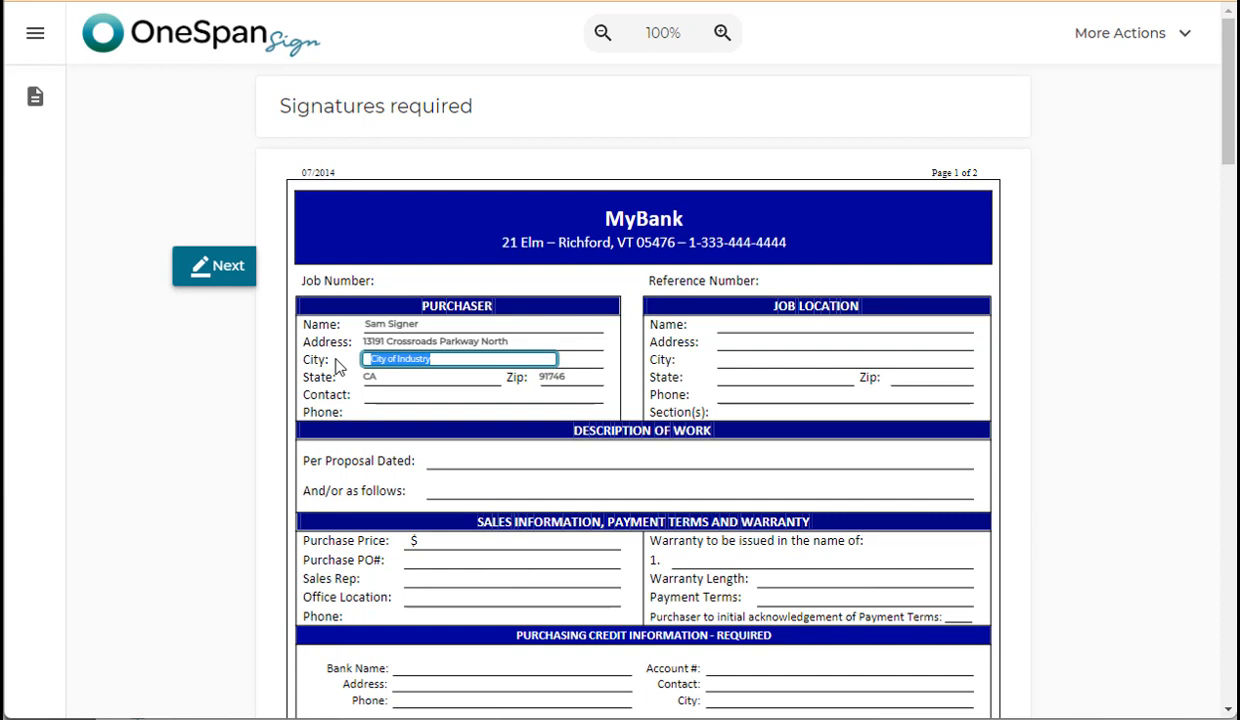
double_click(415, 360)
type("Co")
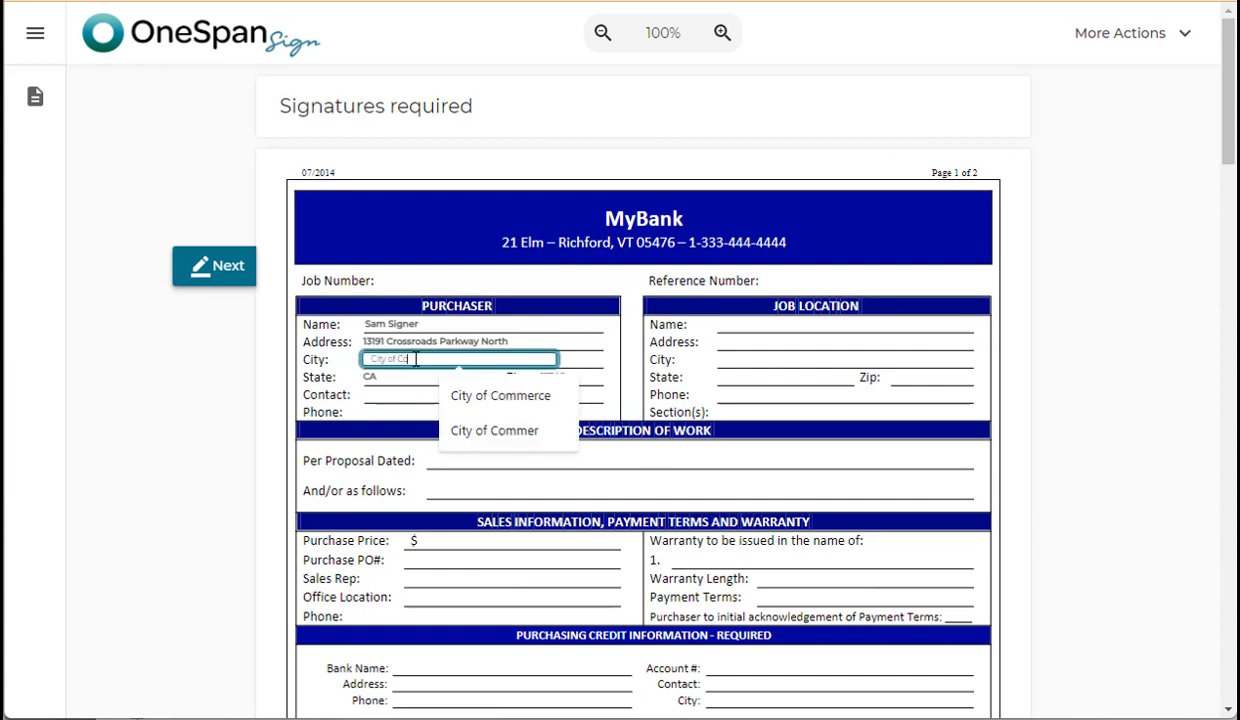
type("mmerce")
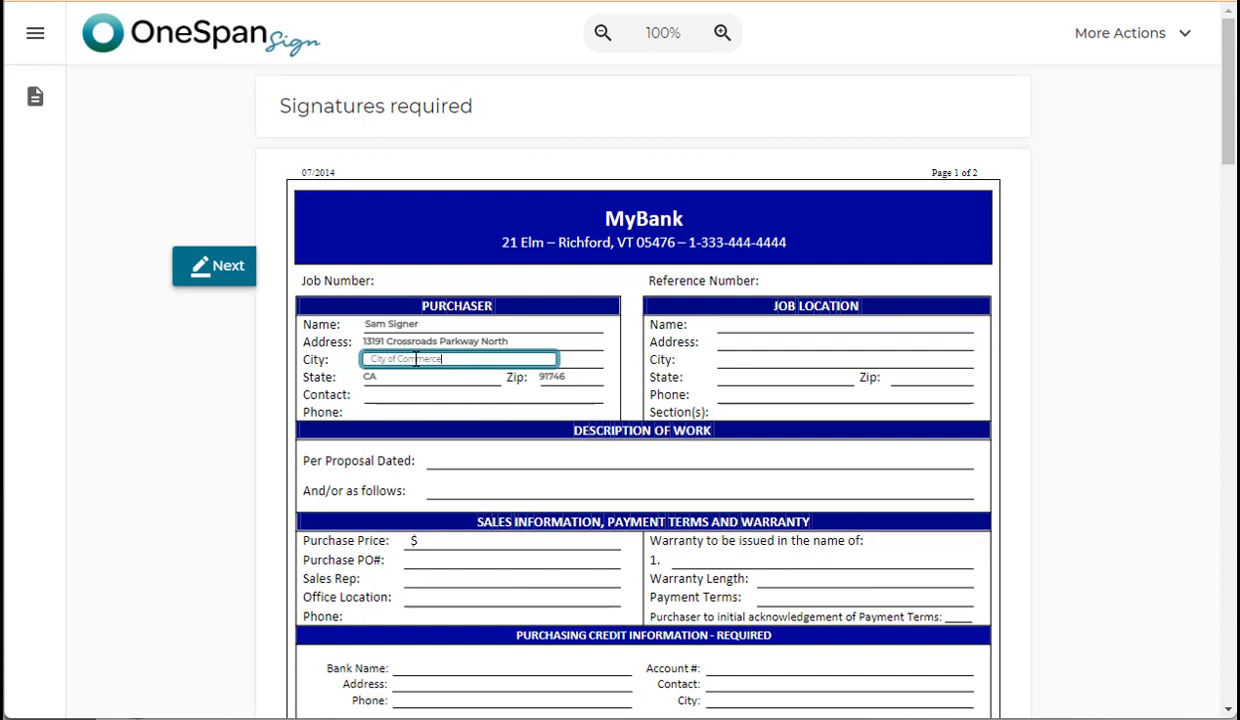
key("Tab")
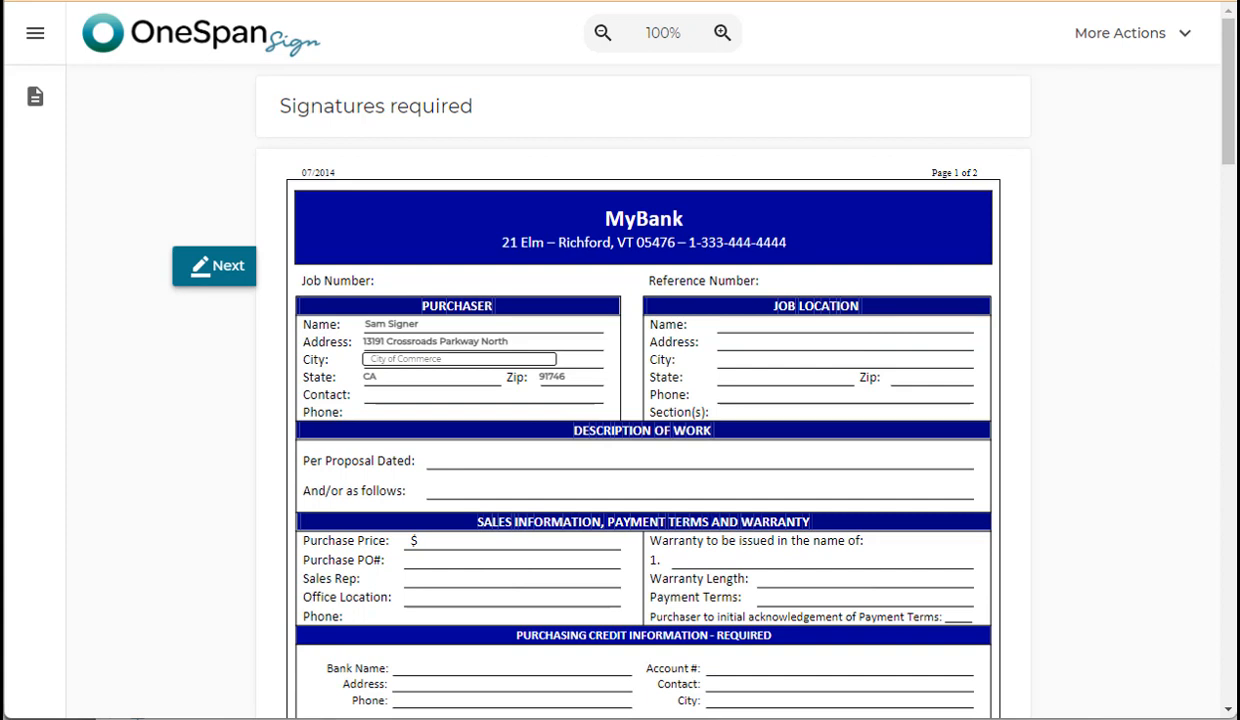
Step: Go to the purchaser signature field, sign the agreement, and confirm the signing
left_click(205, 278)
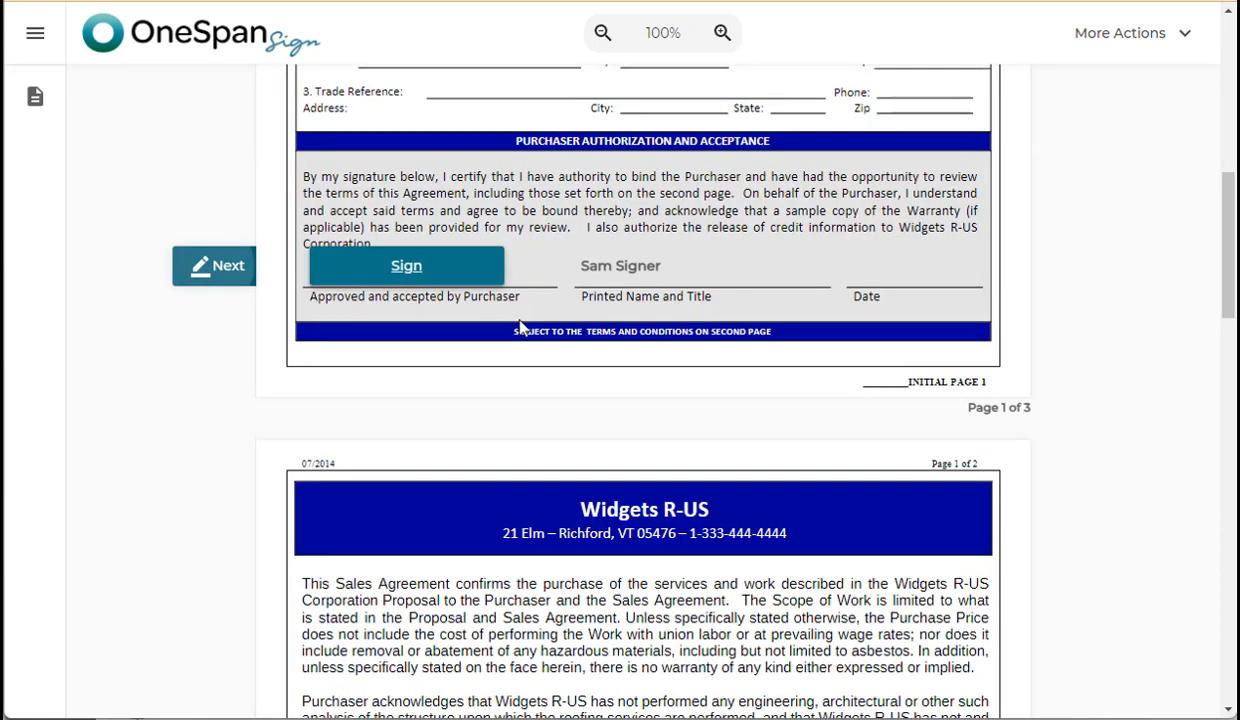
left_click(424, 277)
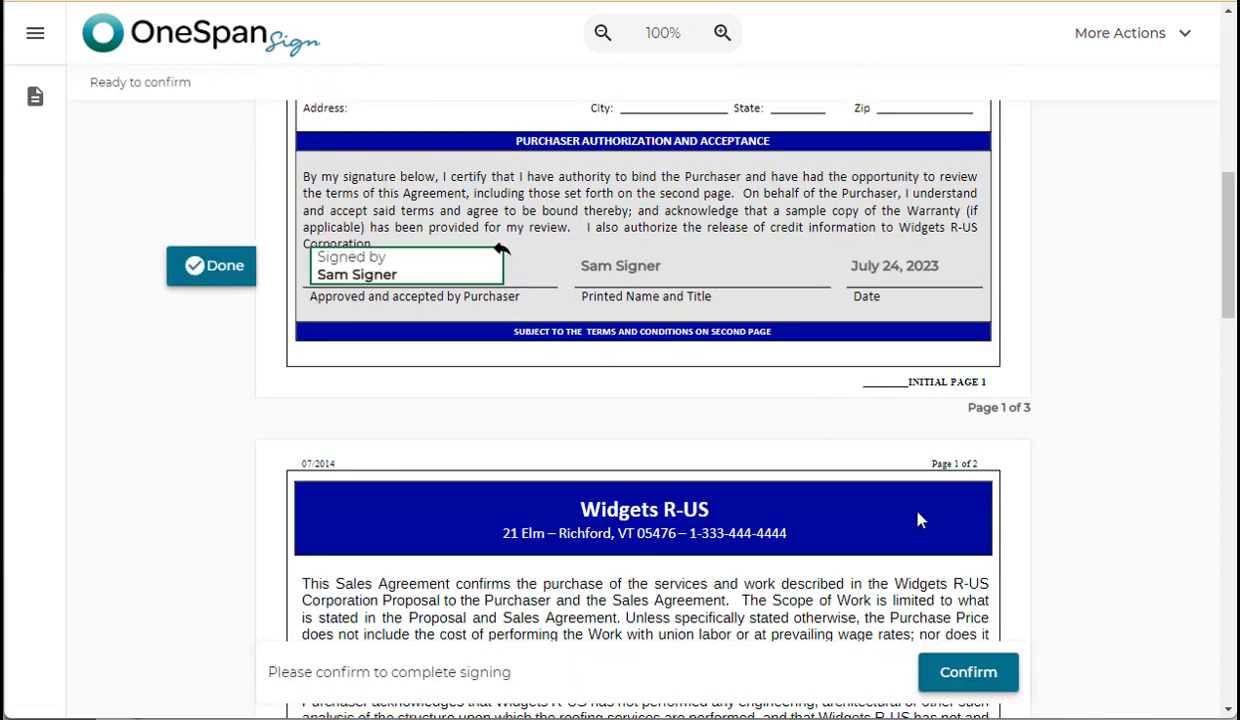
left_click(974, 680)
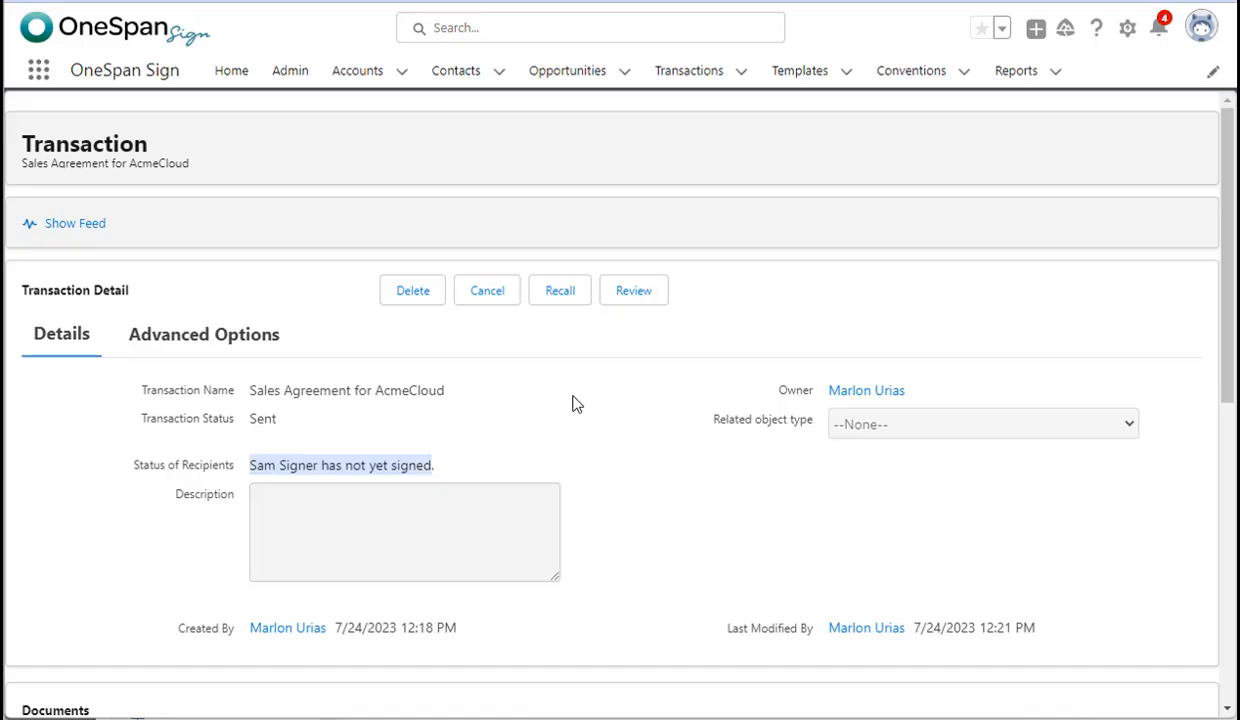
Step: Back in Salesforce, open the signer's contact record from the transaction's recipients and check the mailing address in its details
scroll(575, 403, "down", 2)
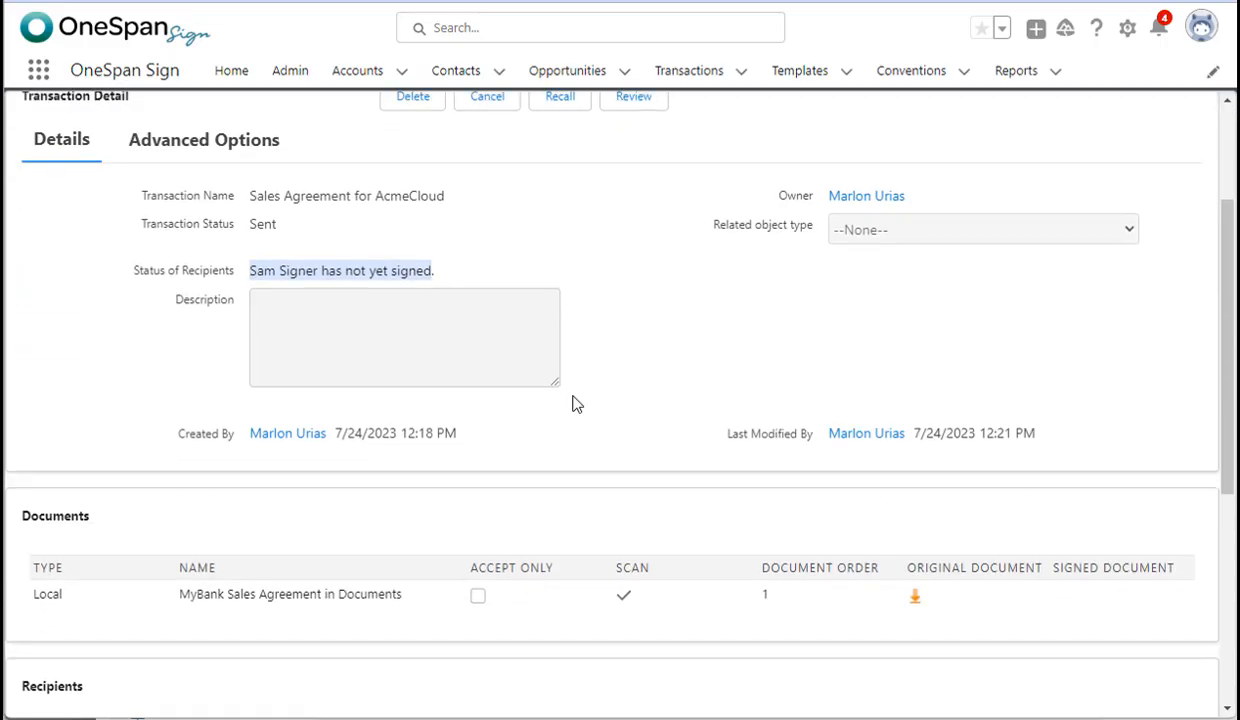
scroll(575, 403, "down", 3)
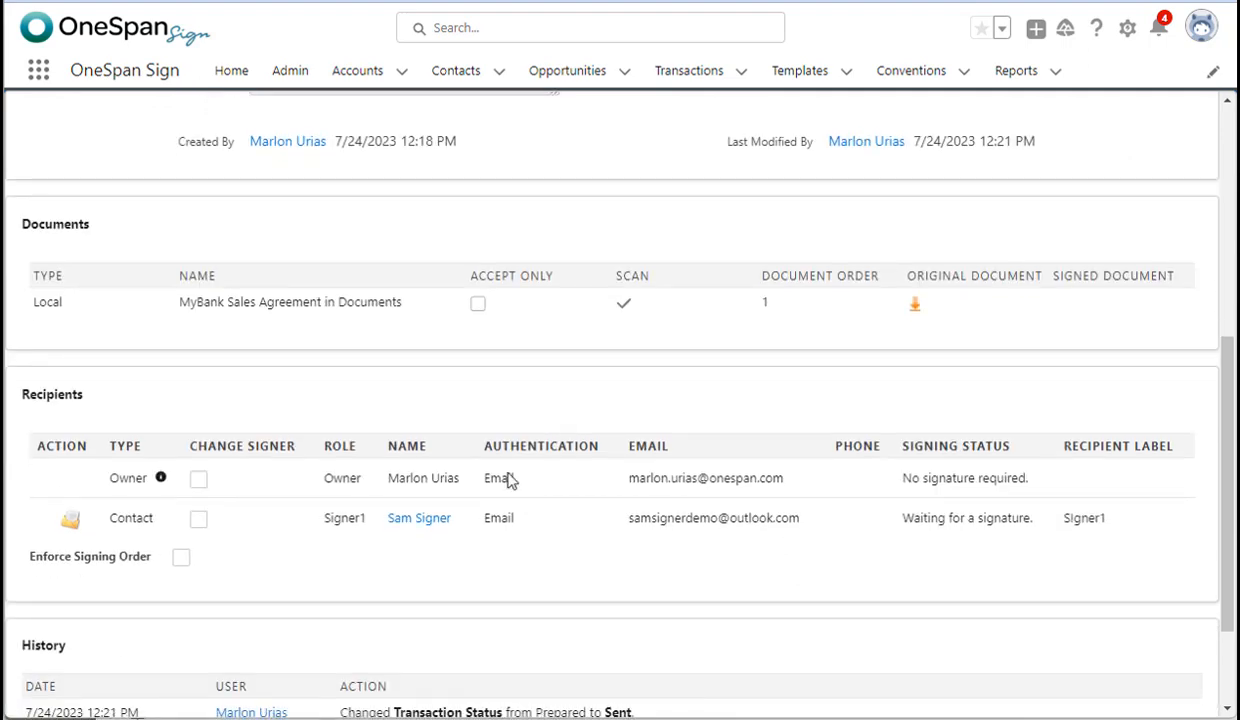
left_click(424, 521)
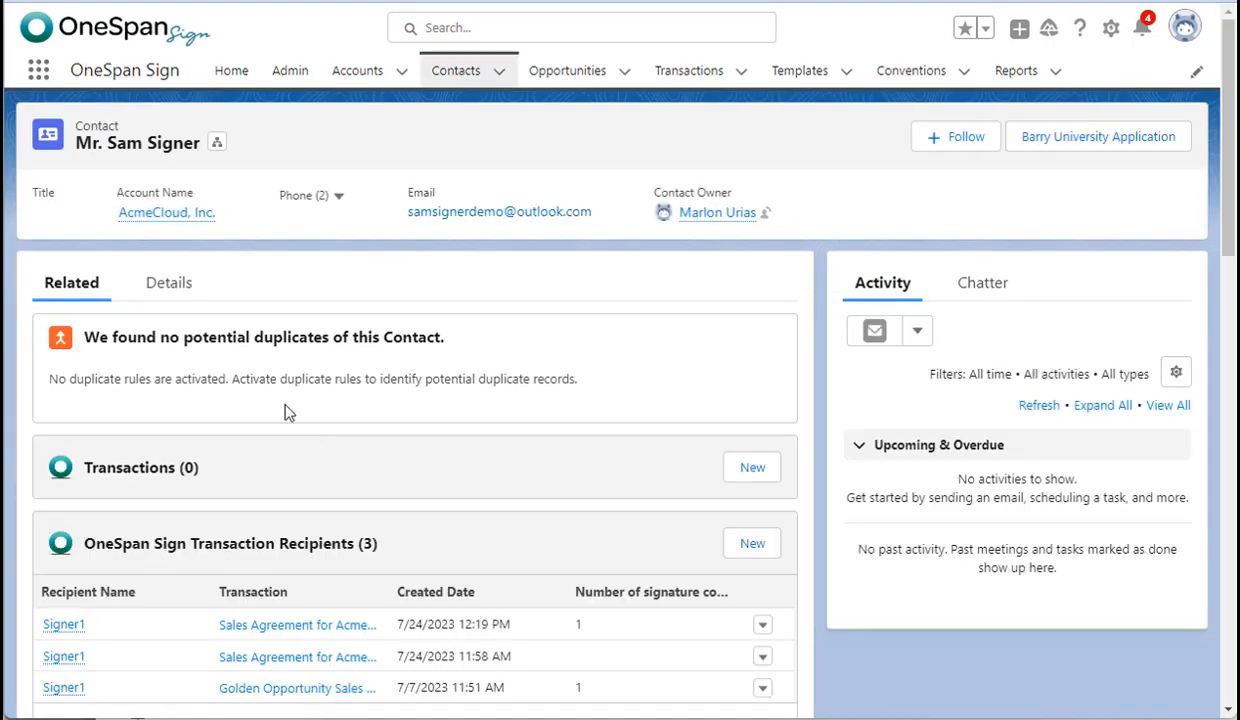
left_click(177, 288)
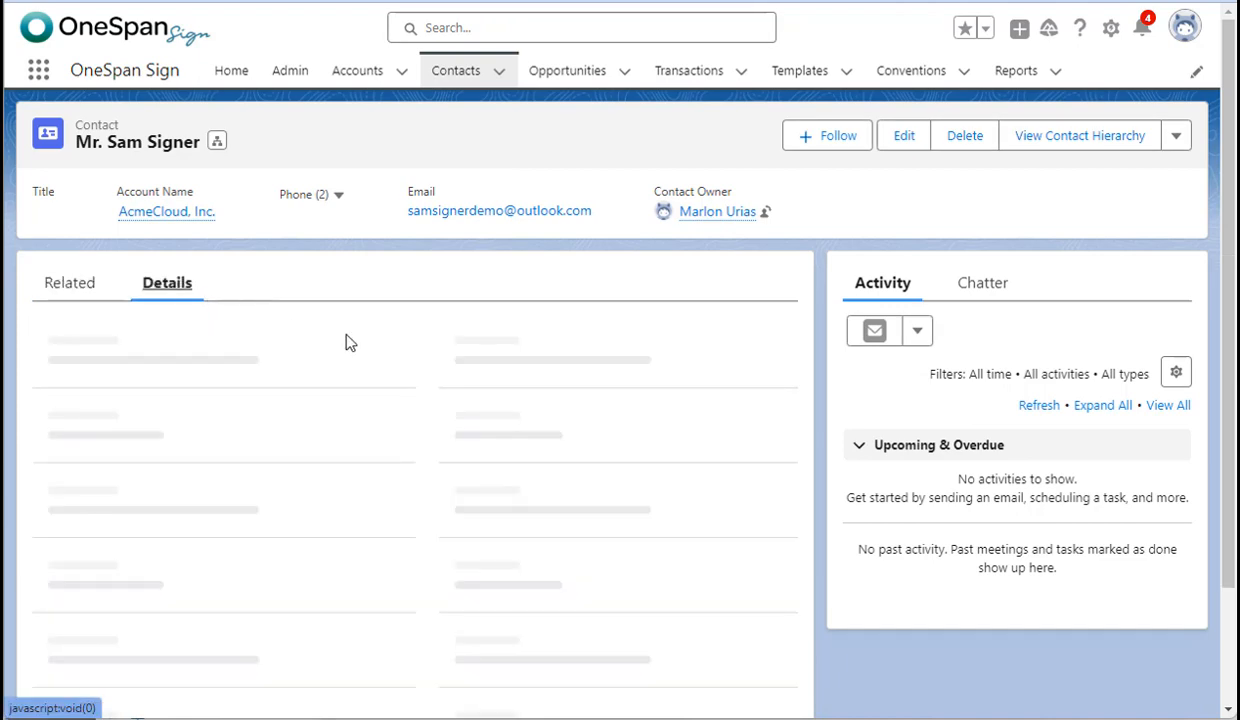
scroll(477, 378, "down", 3)
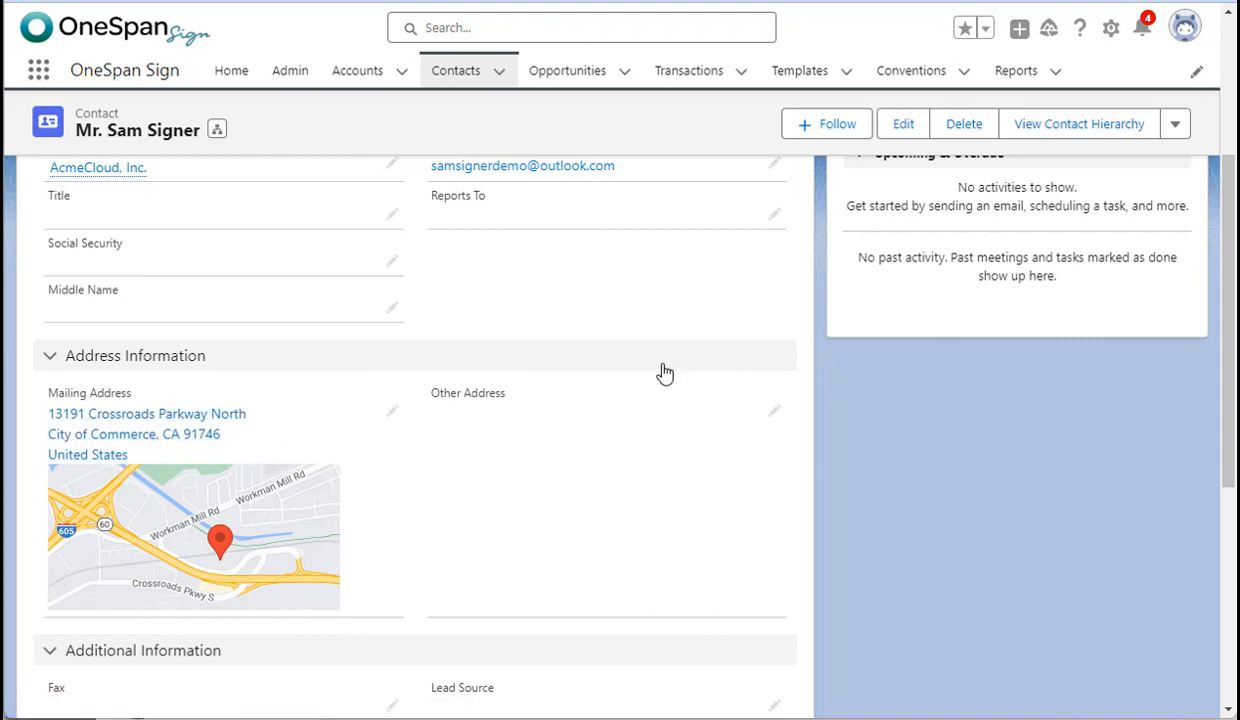
scroll(476, 387, "up", 3)
Step: Open the newest Sales Agreement transaction from the contact's related recipients and review its status, recipient signing status and documents
left_click(72, 285)
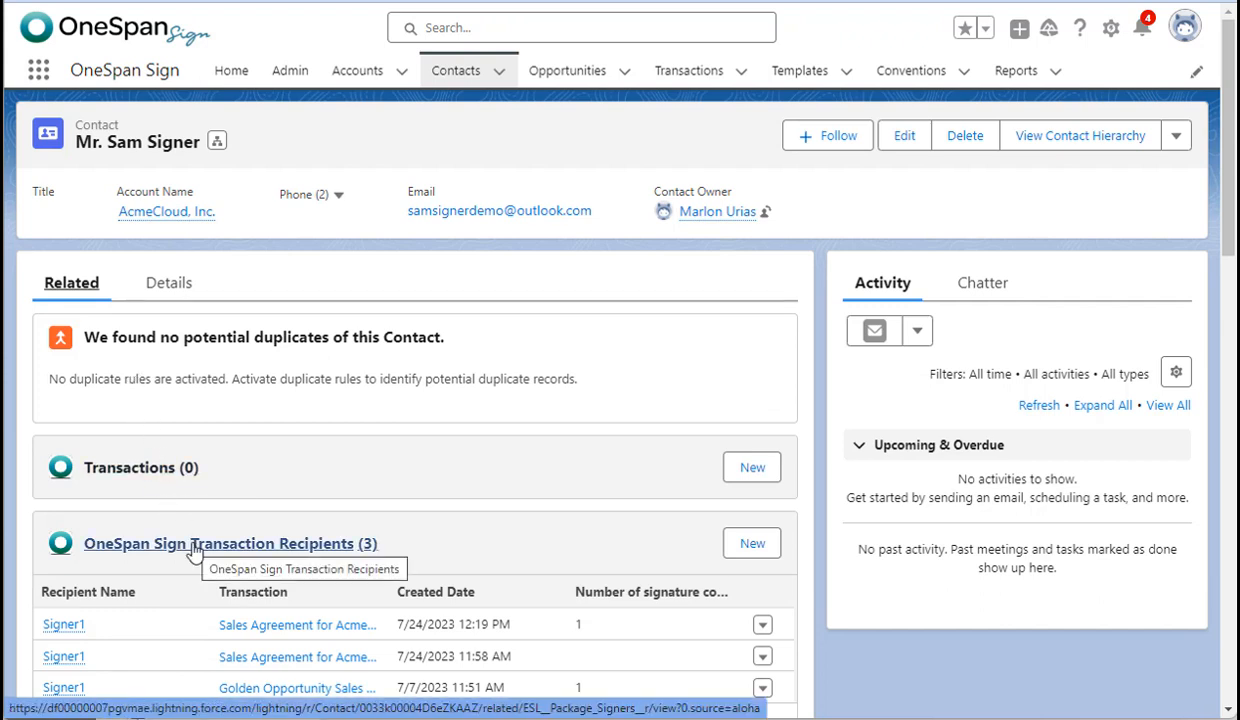
left_click(251, 628)
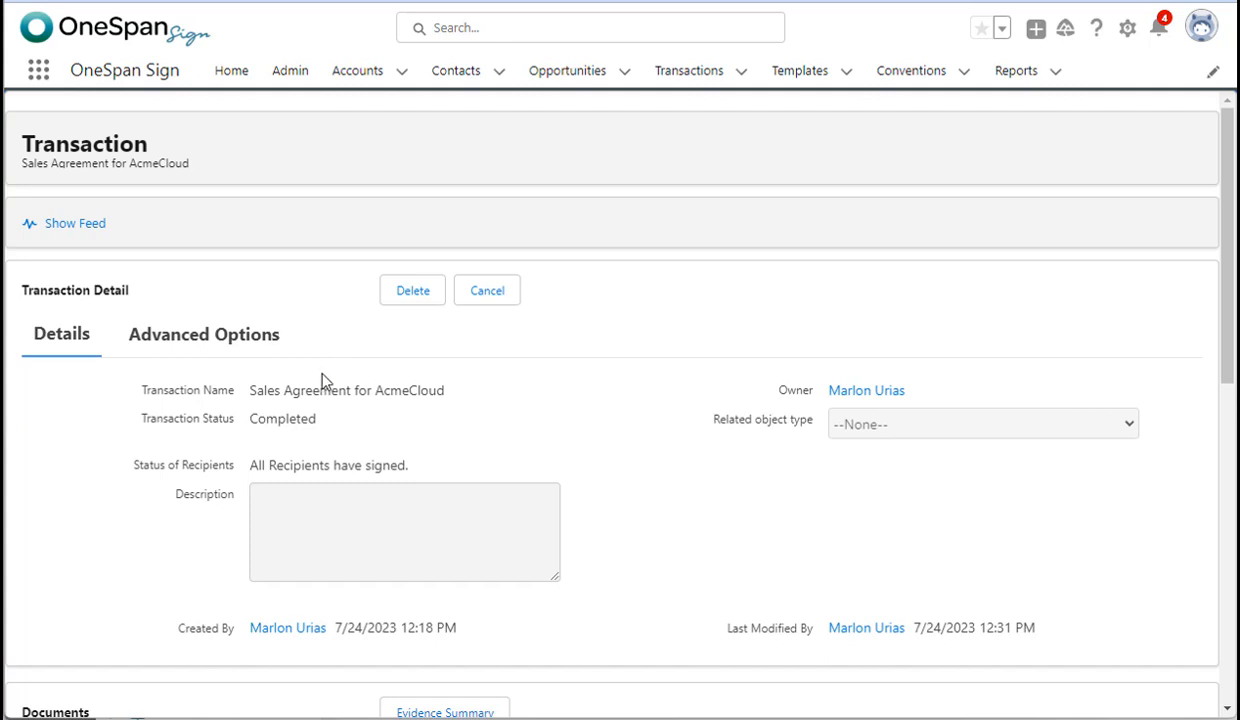
left_click_drag(252, 417, 320, 426)
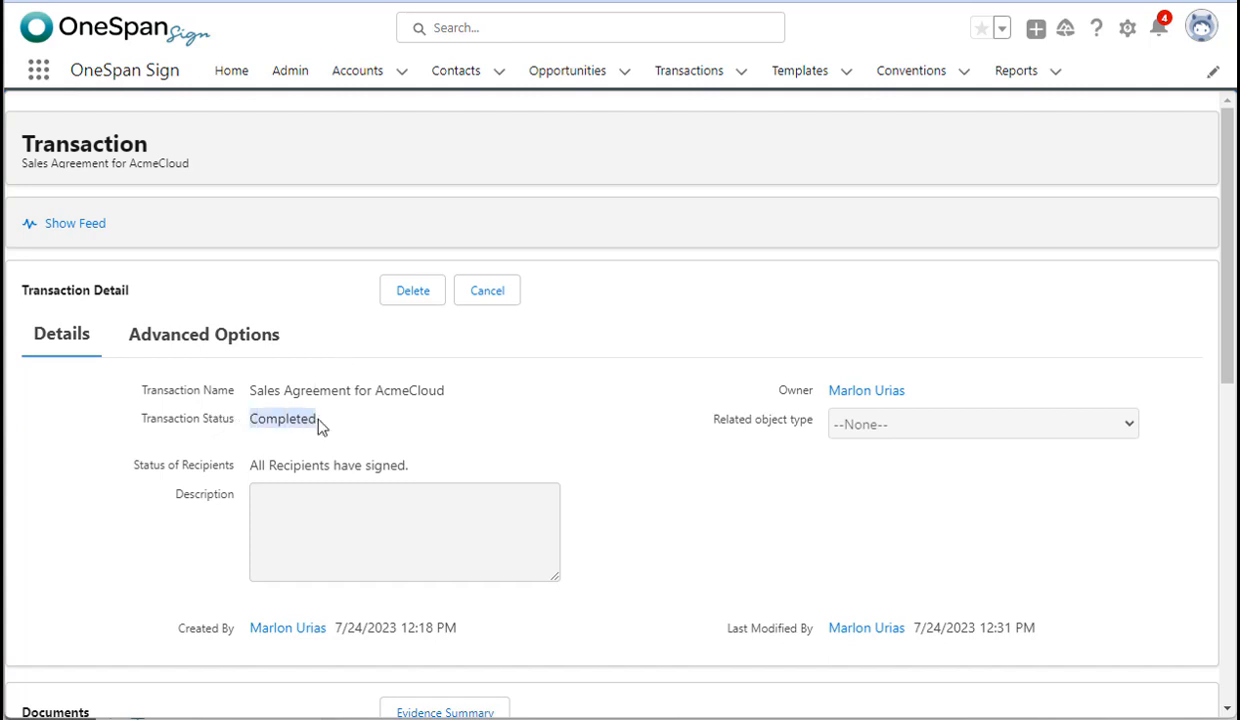
left_click_drag(268, 465, 381, 467)
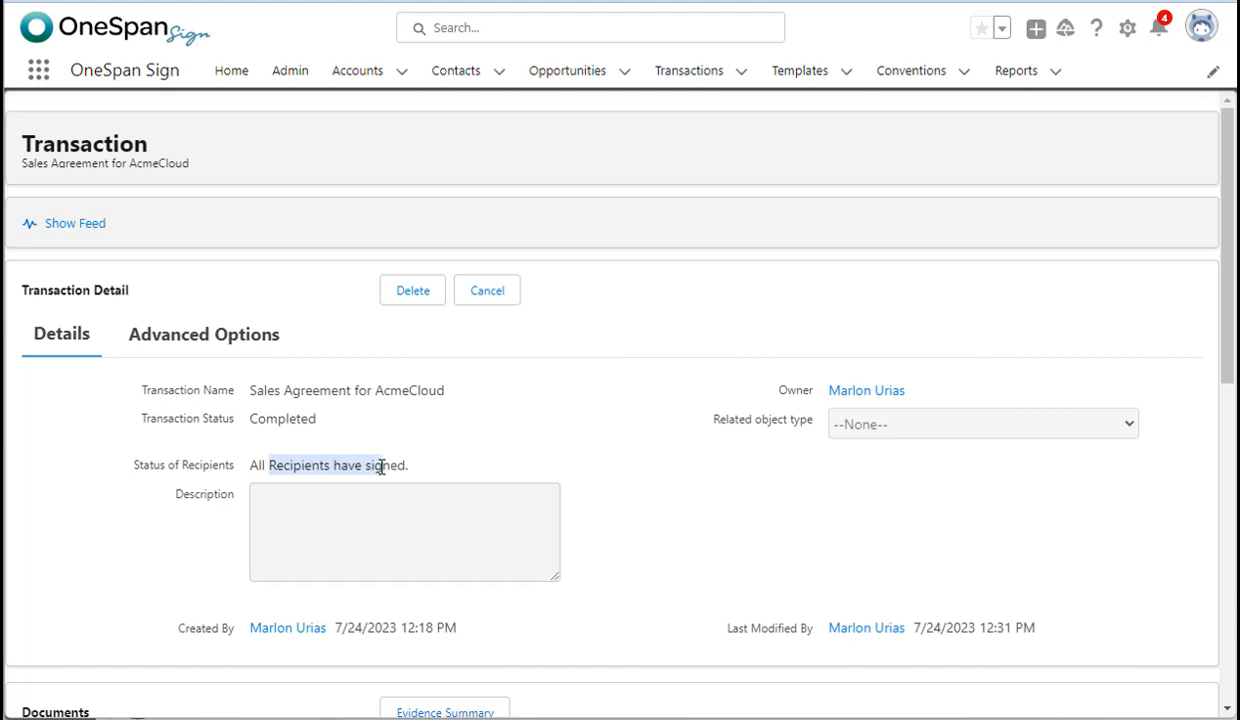
scroll(935, 221, "down", 5)
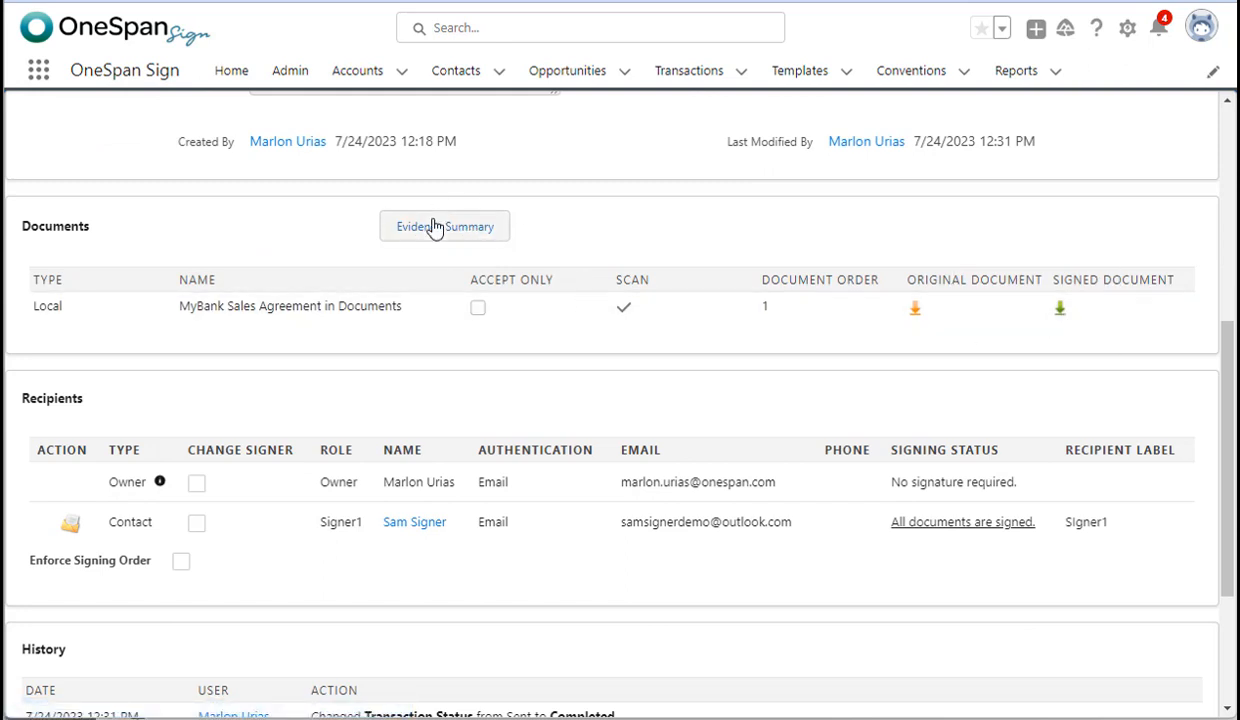
Step: Review the transaction's History entries for the field inserts and status changes
scroll(761, 321, "down", 3)
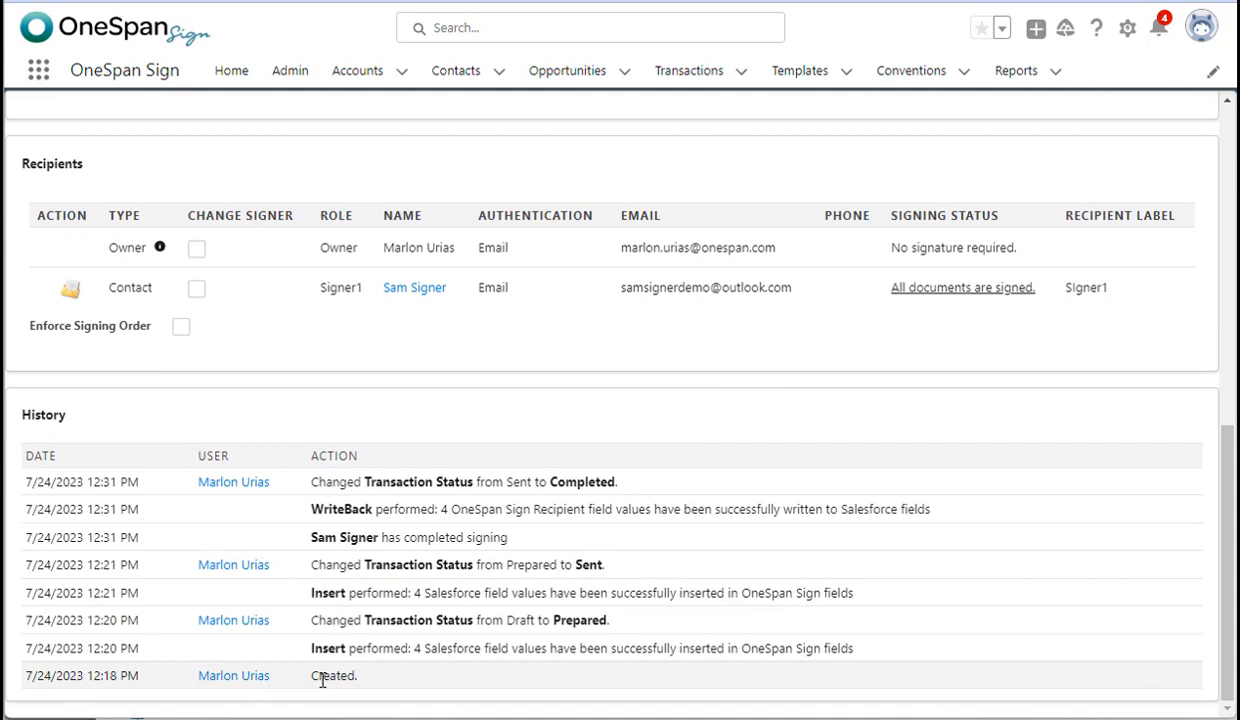
left_click_drag(348, 649, 482, 650)
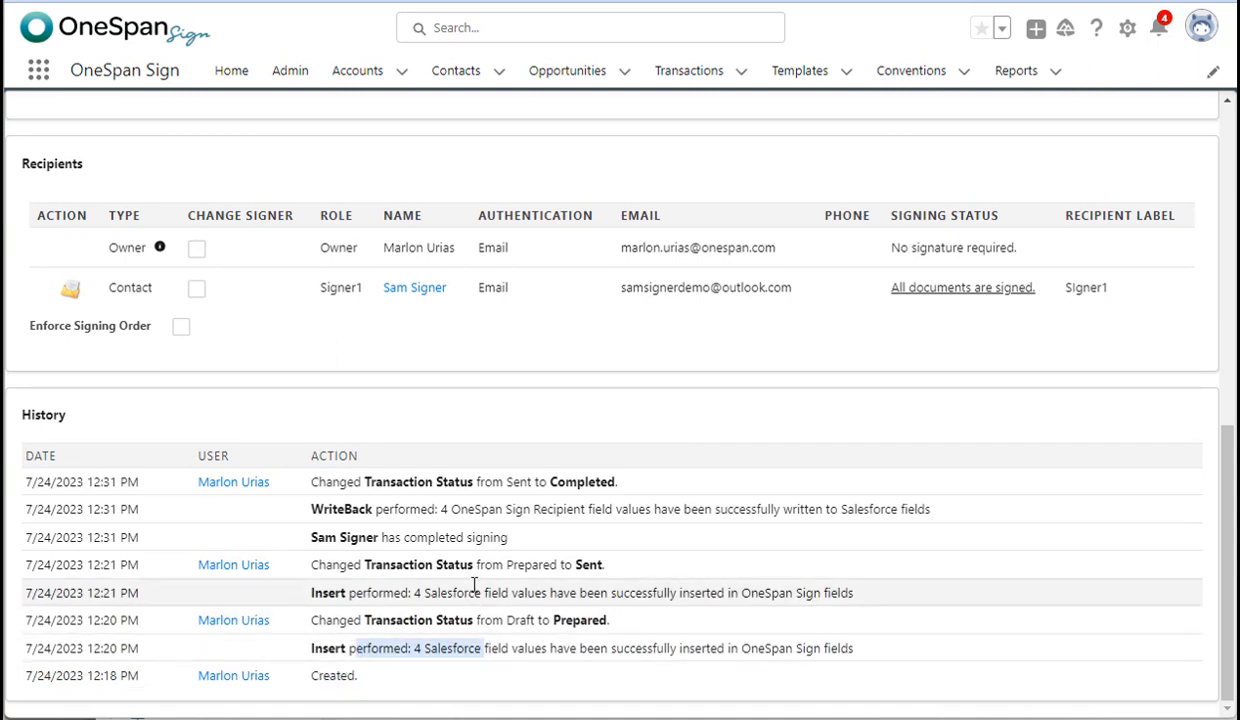
left_click_drag(506, 566, 605, 565)
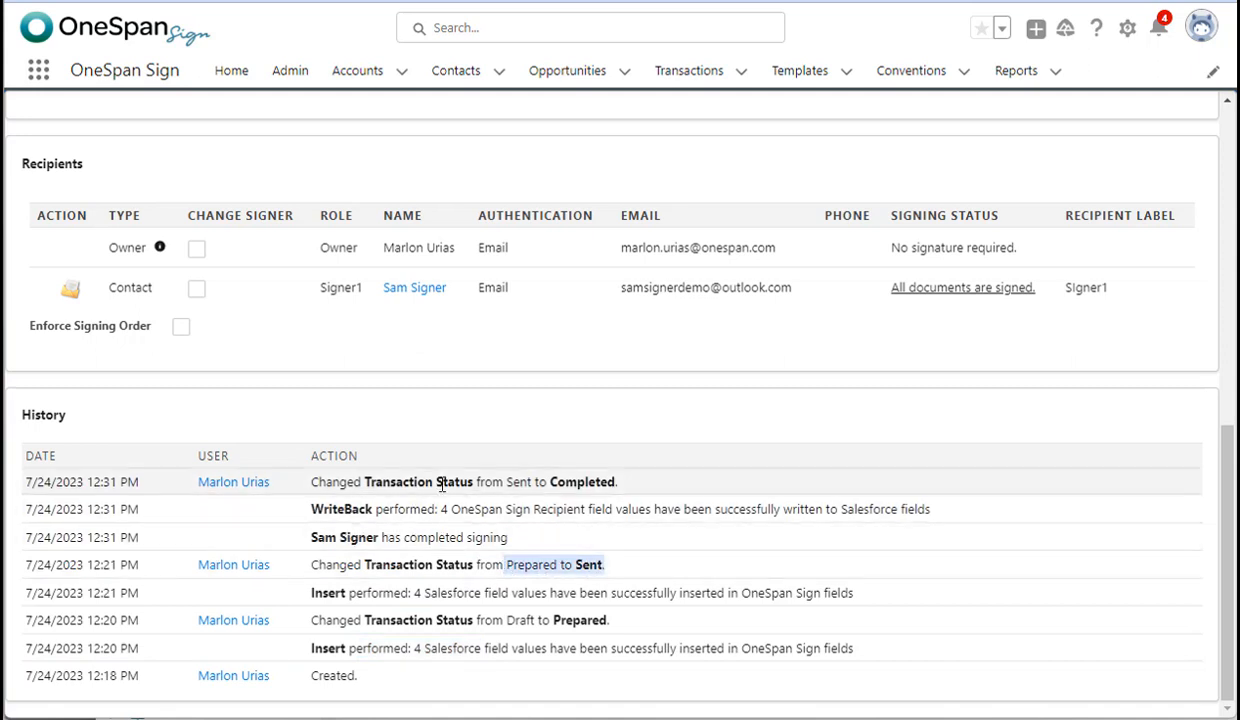
left_click_drag(383, 482, 612, 495)
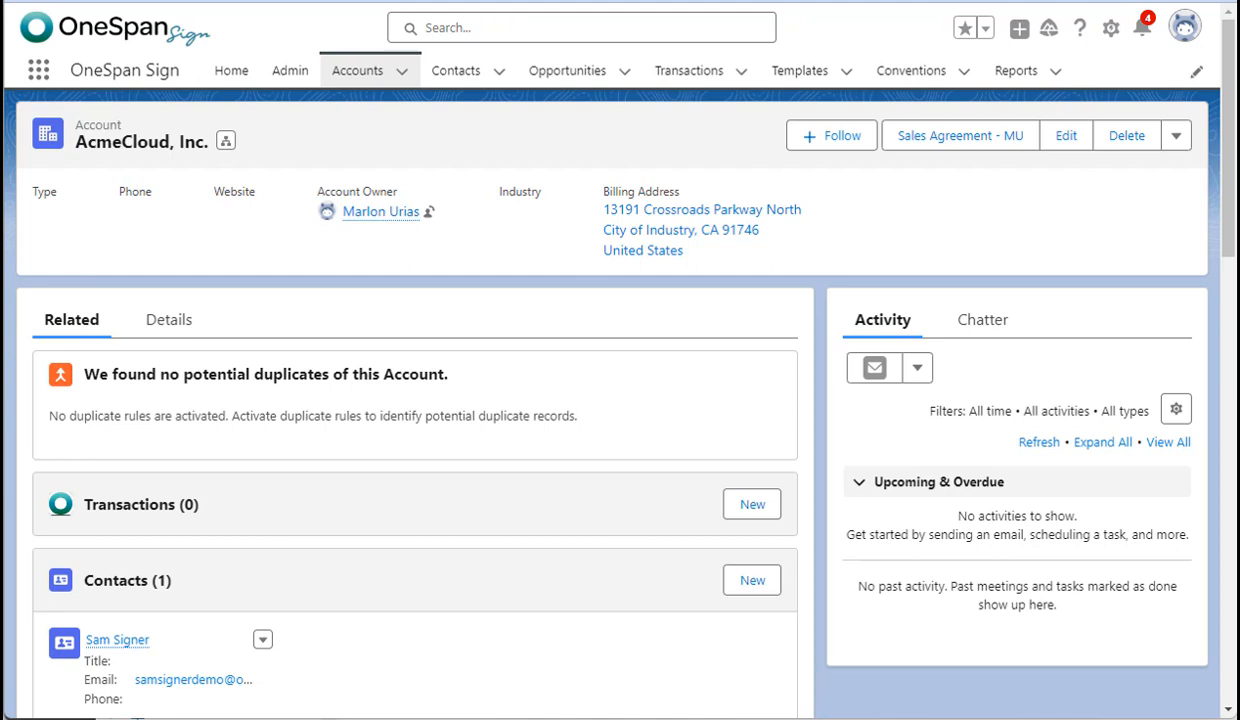
Step: Run the Sales Agreement - MU action from the AcmeCloud, Inc. account and look through the transaction it generates
left_click(935, 144)
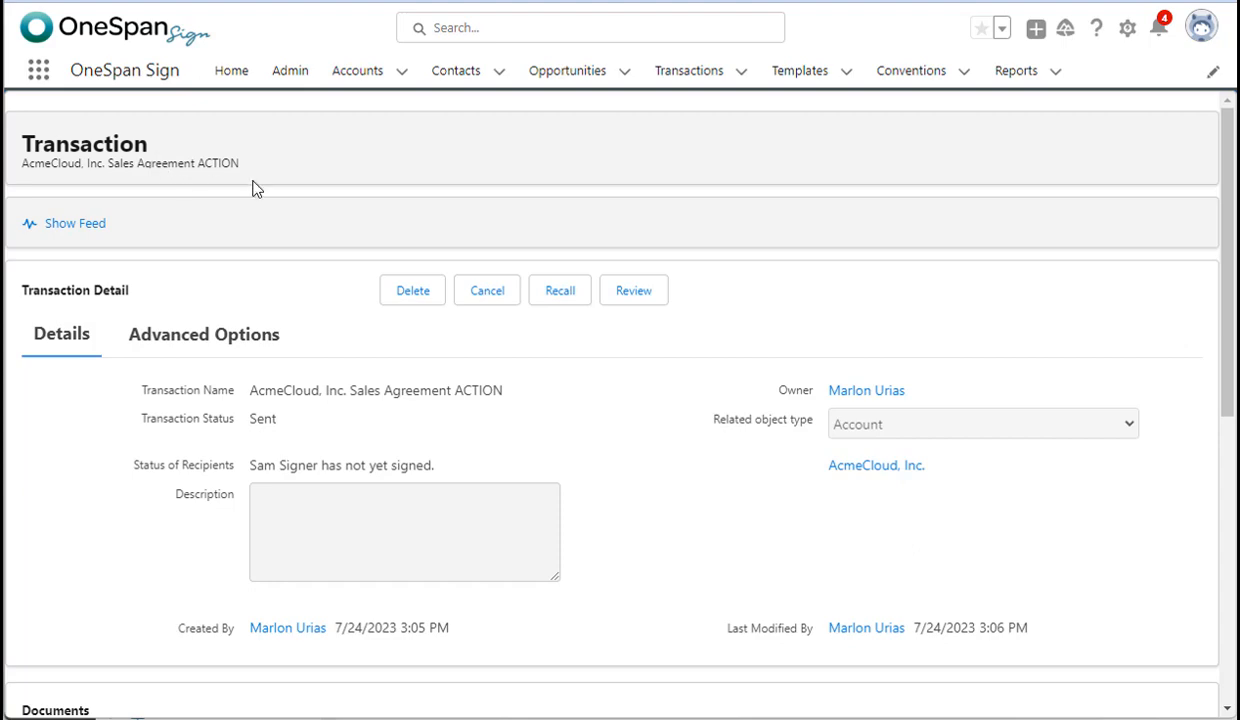
scroll(255, 189, "down", 5)
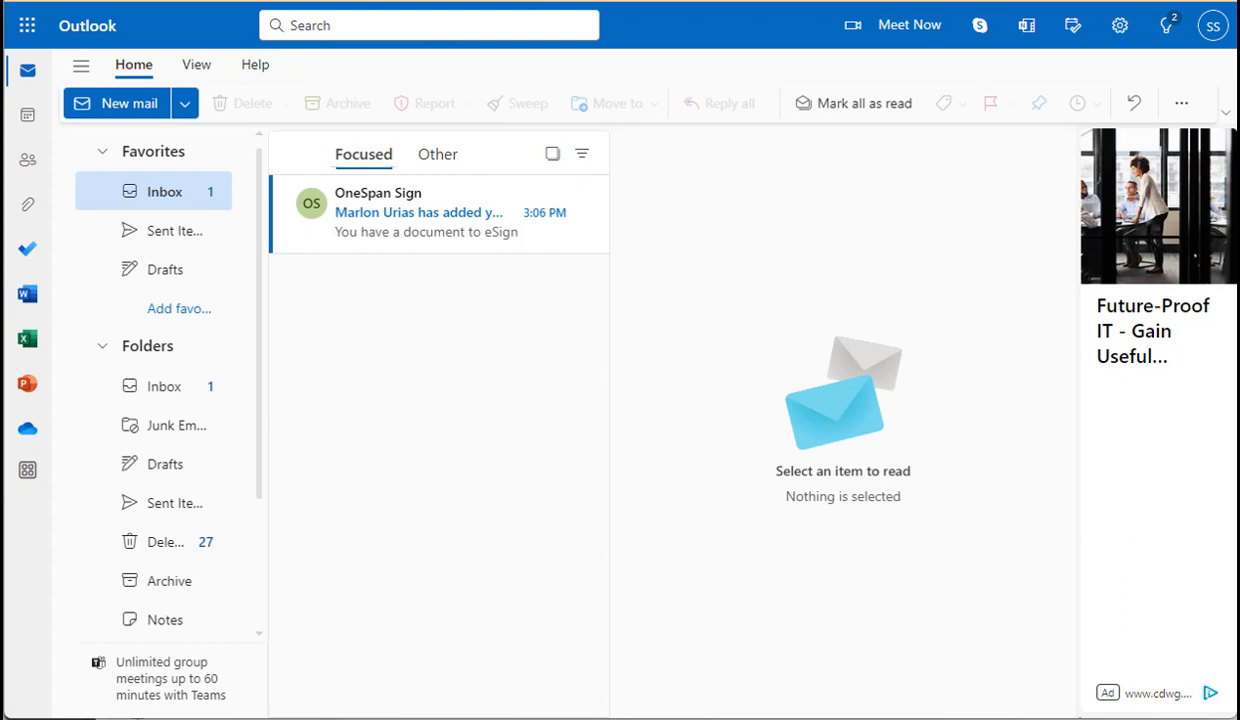
Step: In the signer's Outlook inbox, open the invitation for the AcmeCloud, Inc. Sales Agreement ACTION transaction and find its document link
left_click(443, 199)
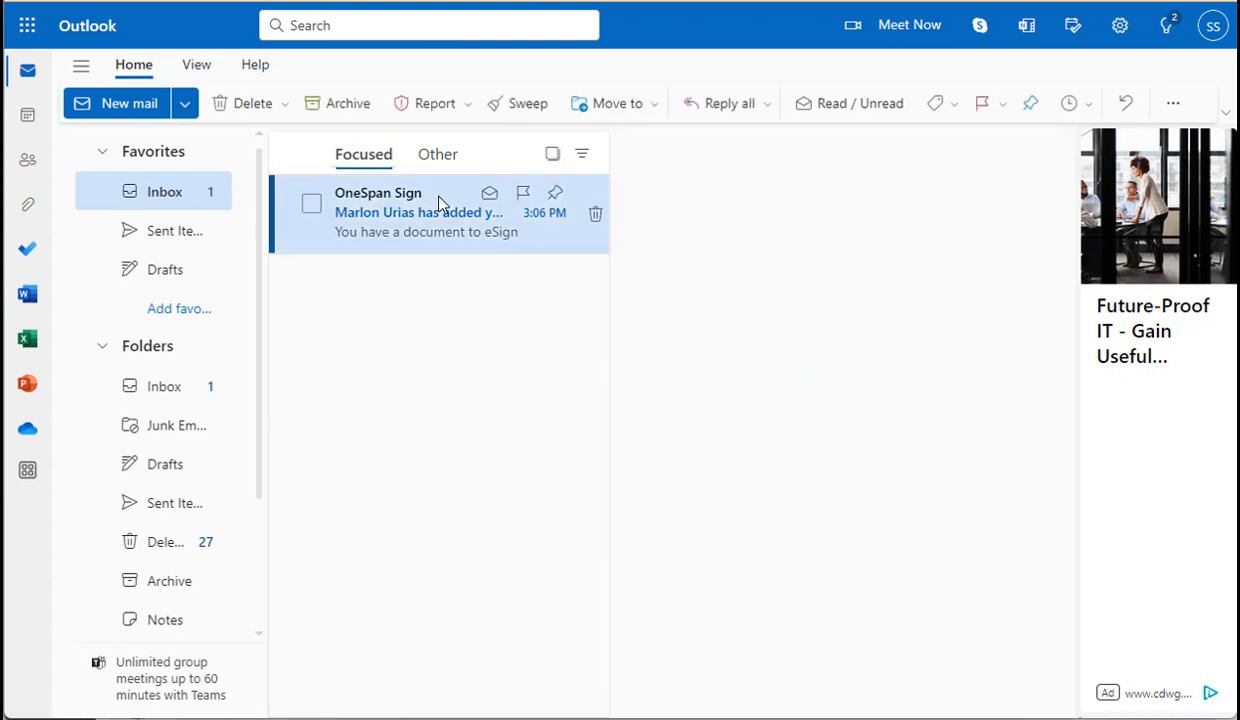
scroll(872, 366, "down", 3)
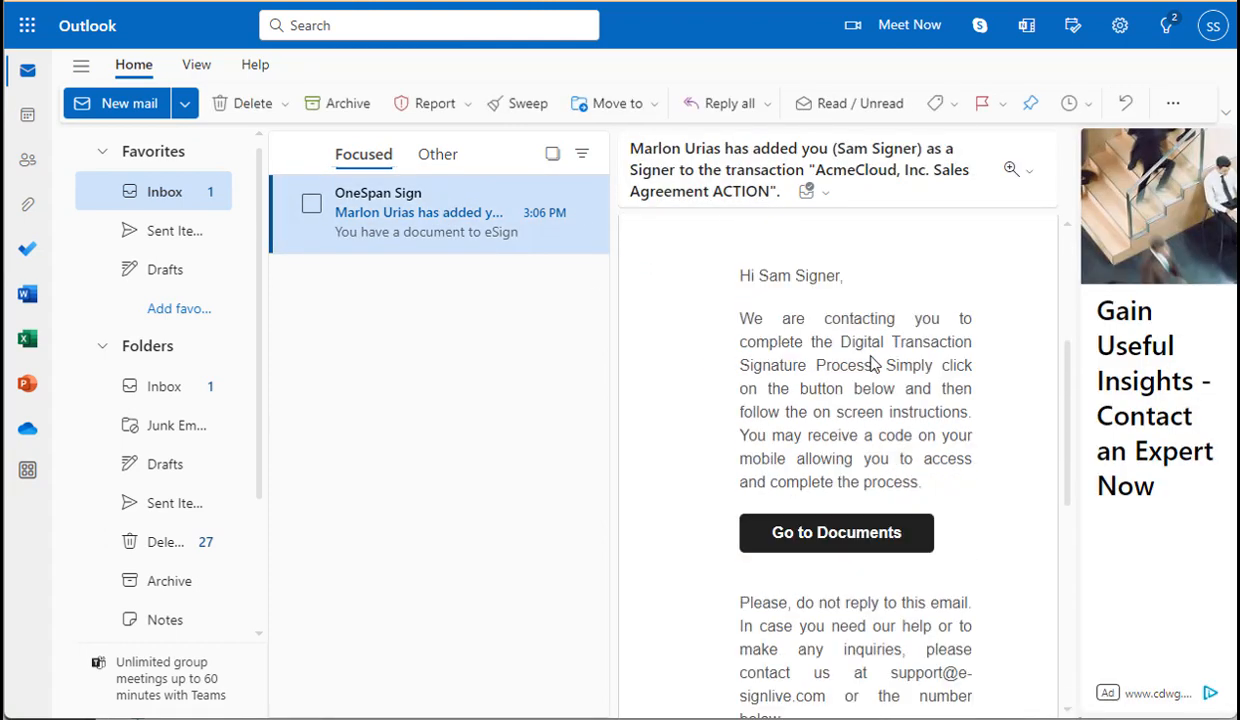